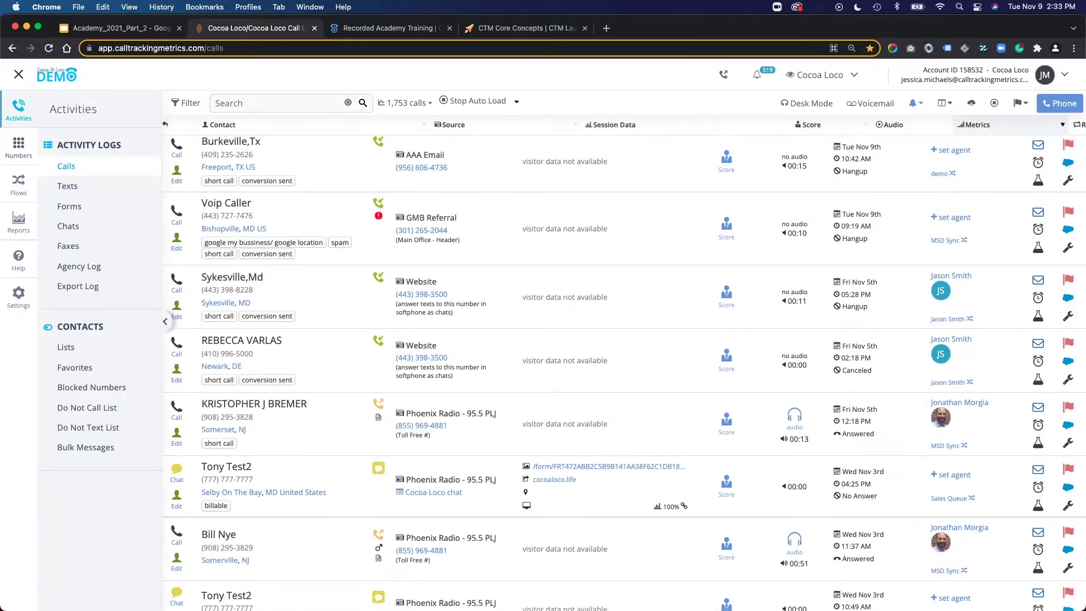
Open the tracking numbers list and edit the first number, whose setup is incomplete.
click(18, 146)
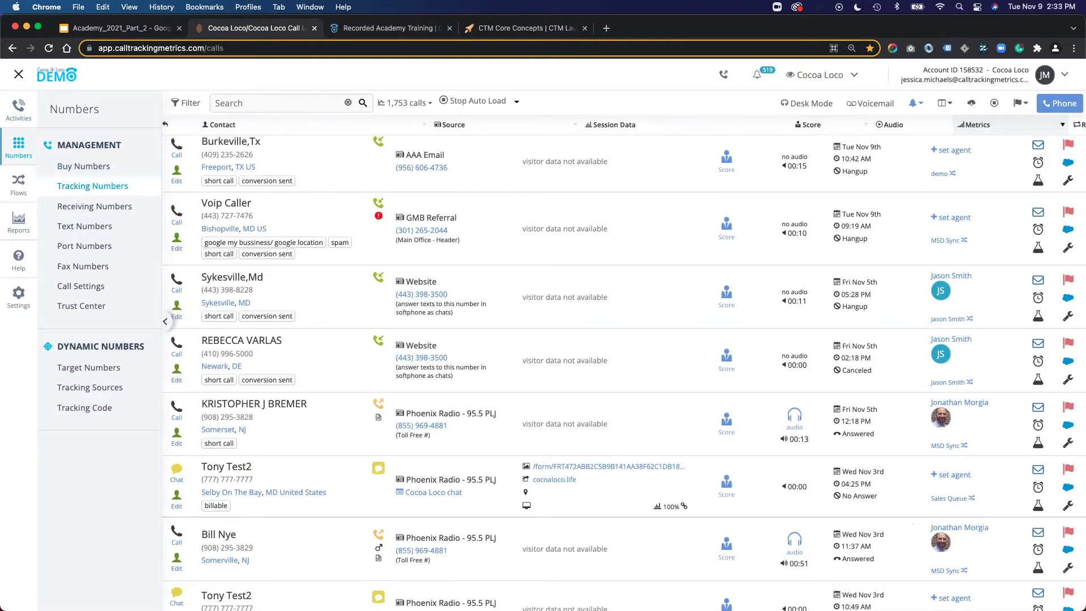
click(92, 186)
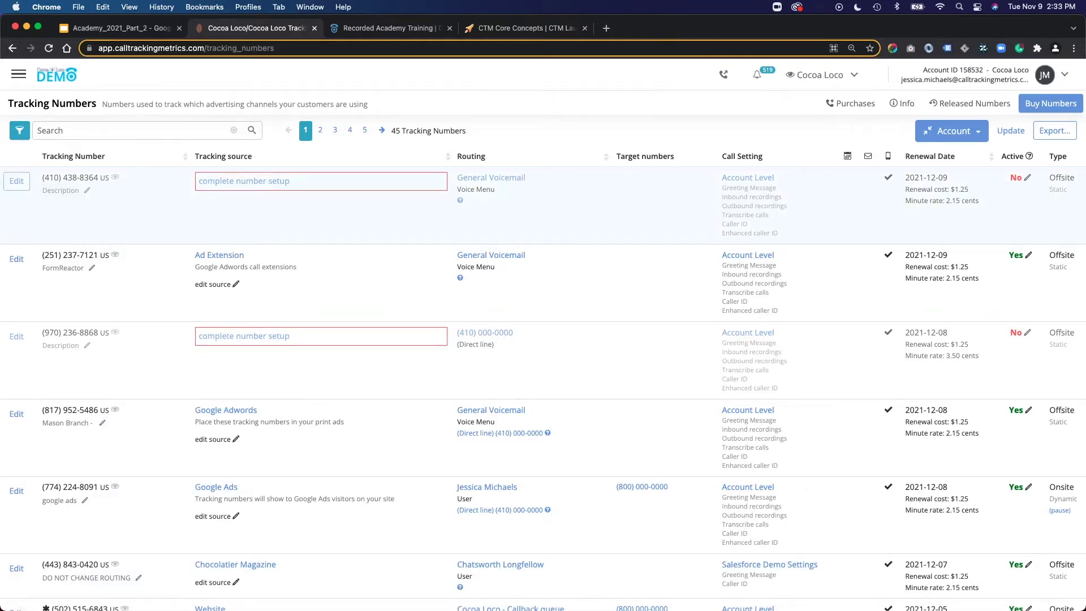
click(16, 181)
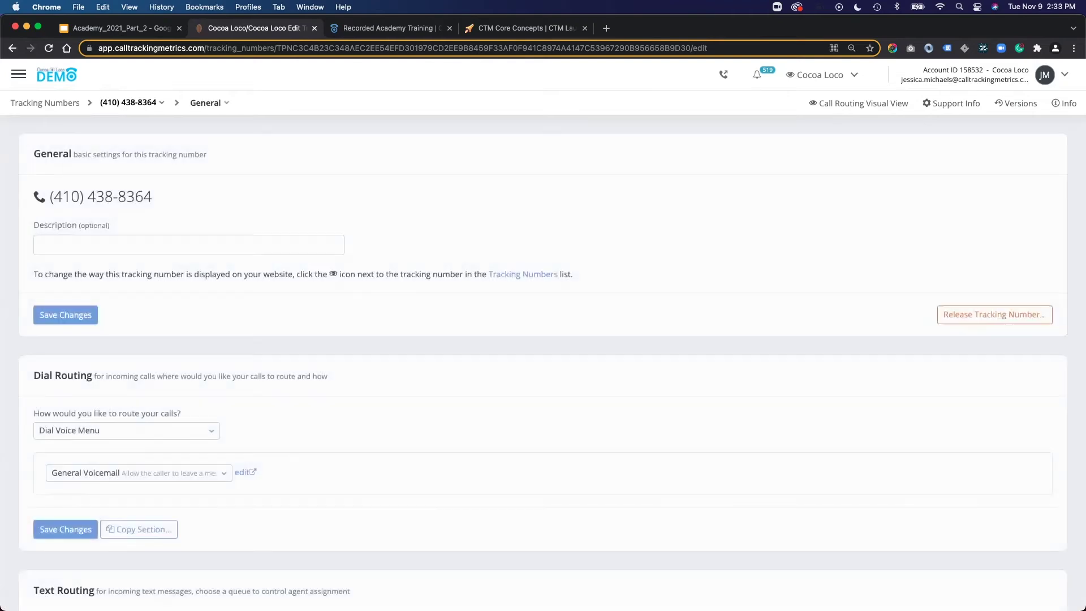
Enter "website traffic" as the tracking number's description.
click(189, 245)
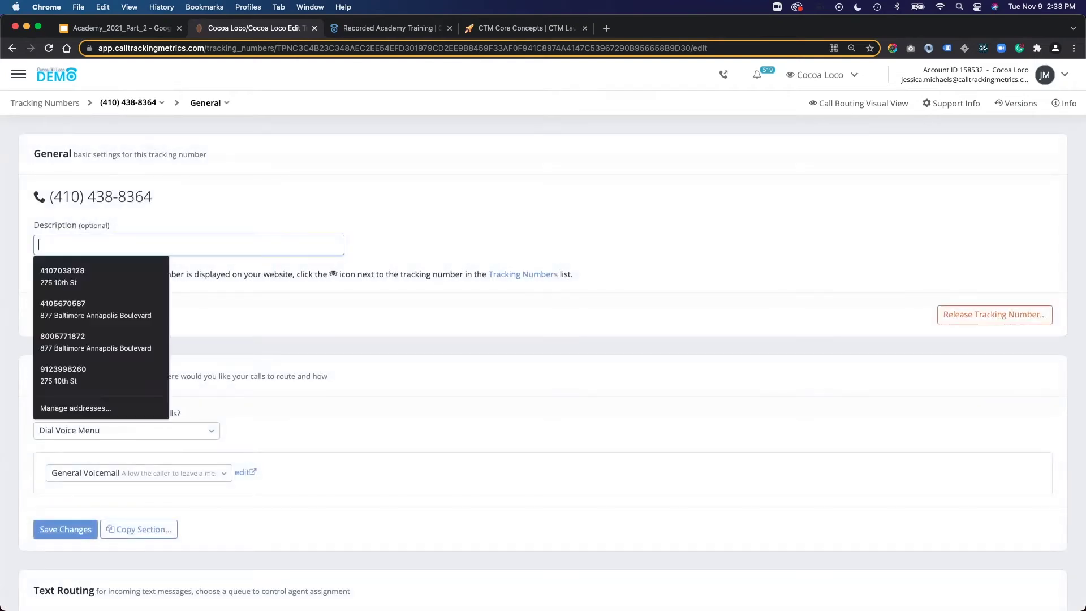
click(430, 226)
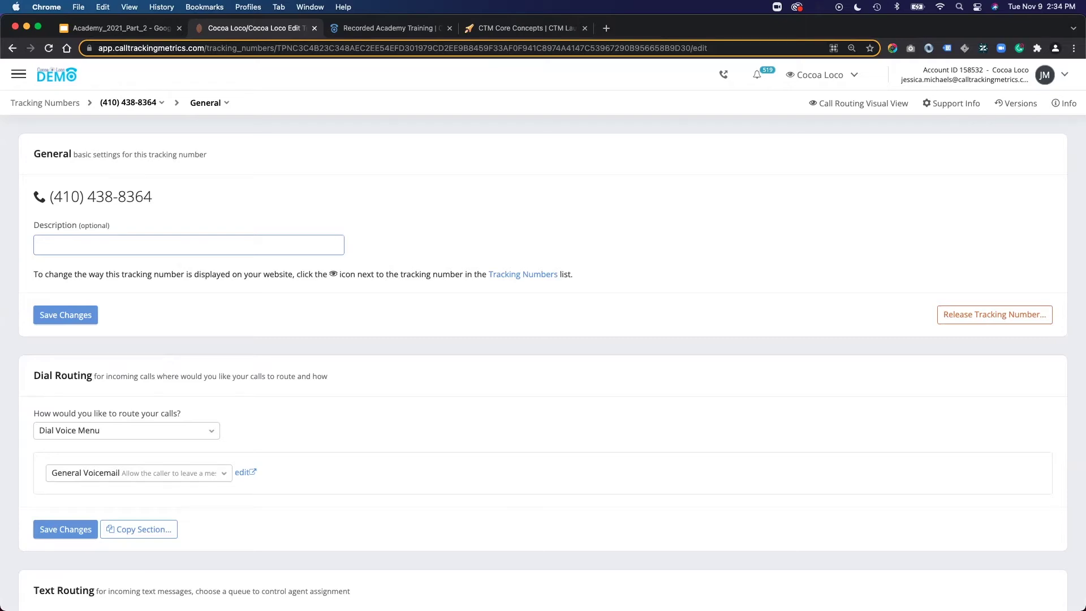
click(188, 245)
text(website traffic)
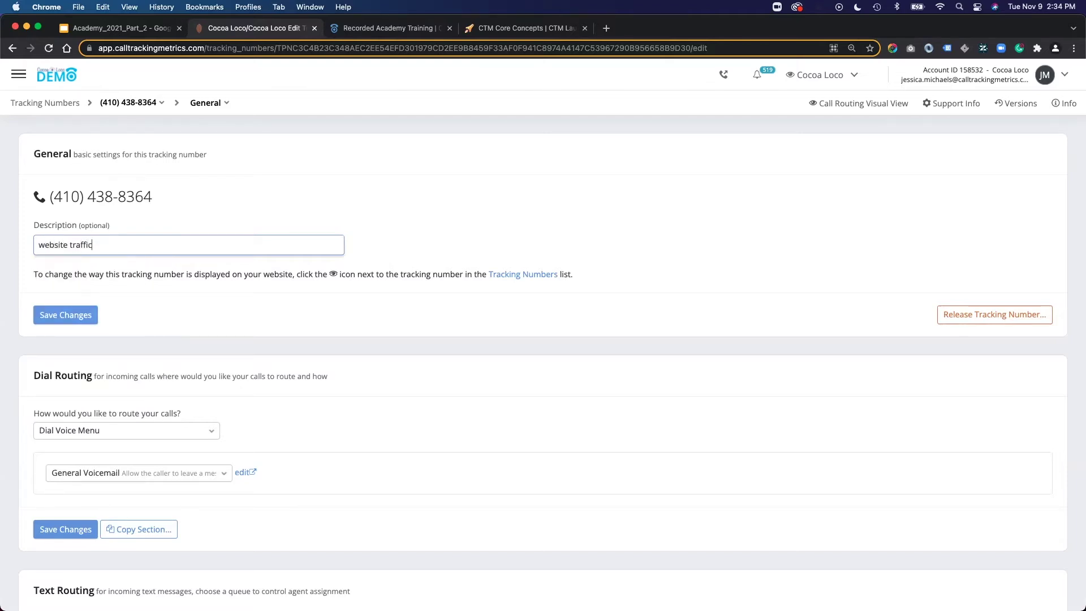
key(Return)
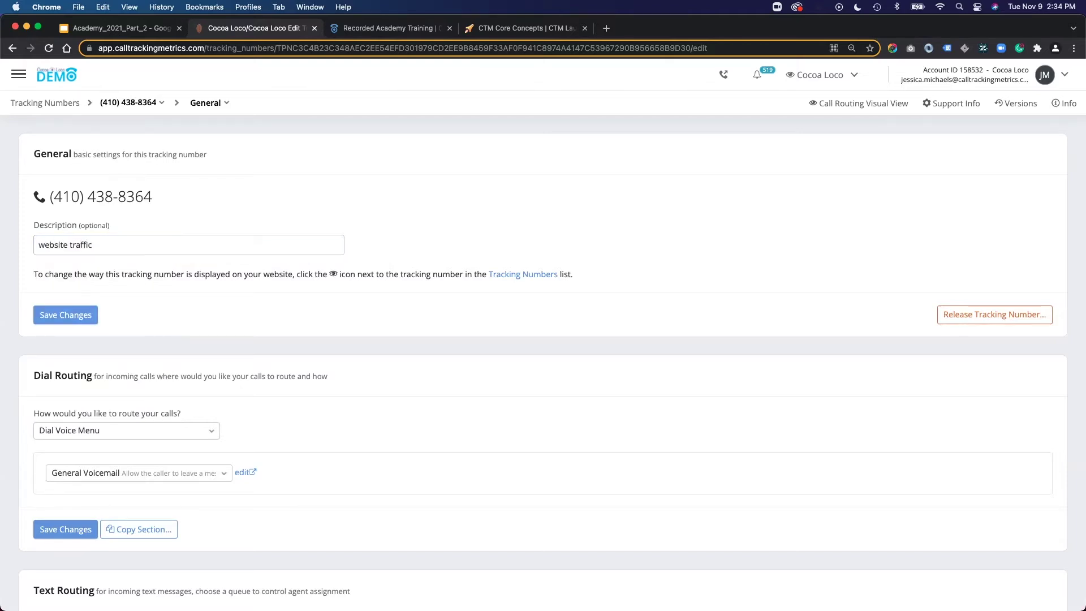
Set the dial routing to Dial Receiving Numbers and add three blank receiving number rows.
scroll(543, 362, down, 5)
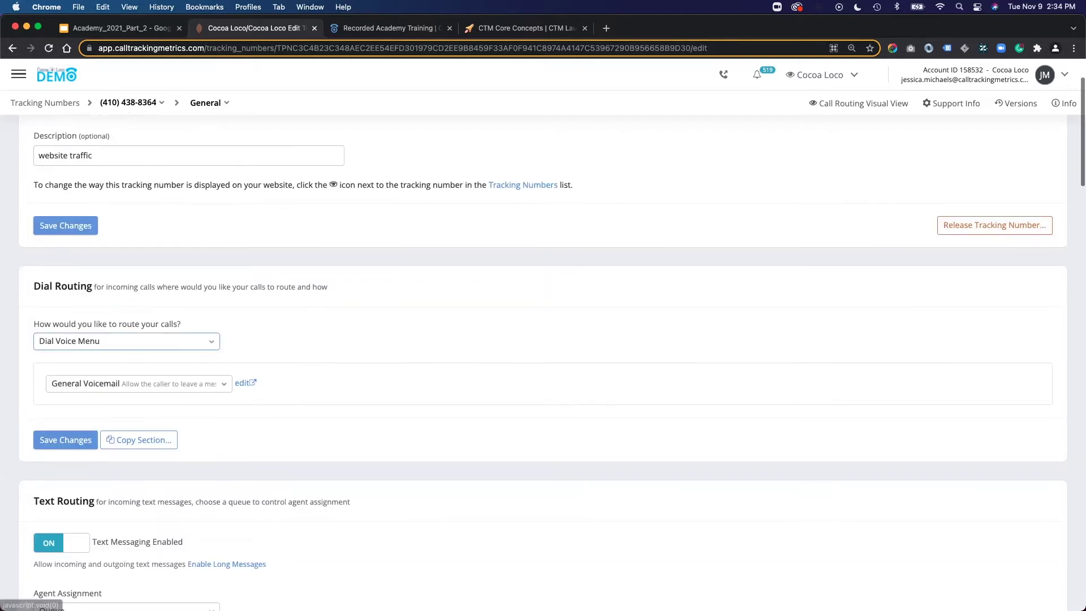
scroll(544, 362, down, 1)
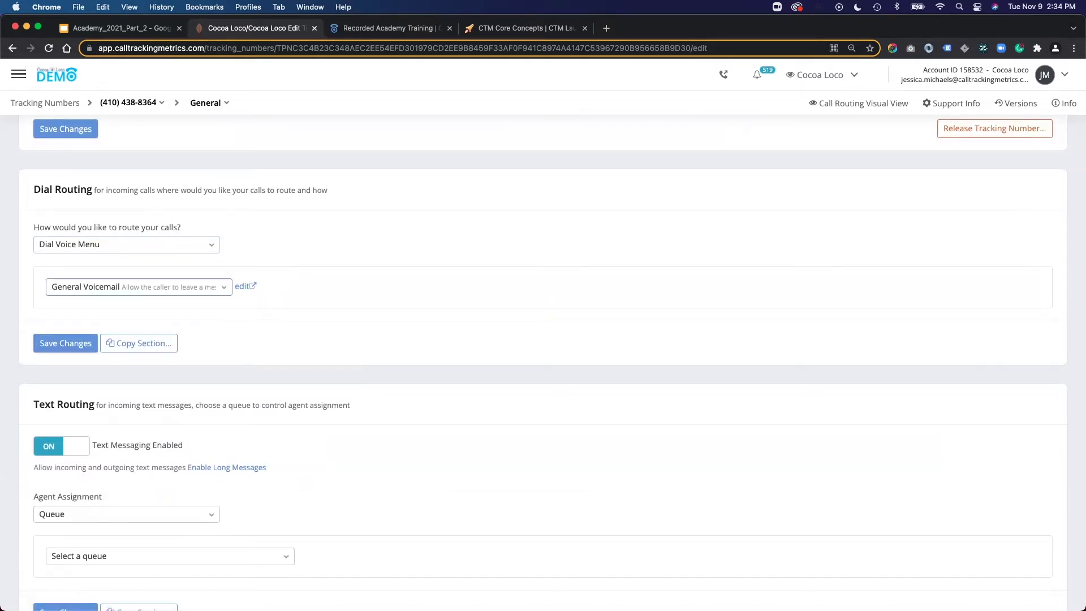
click(125, 244)
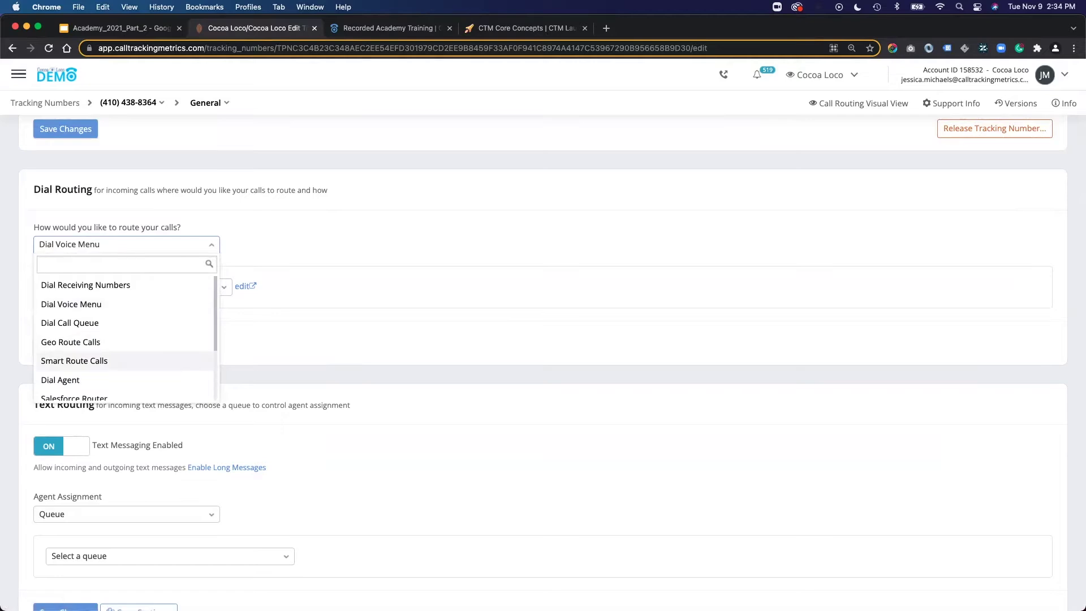
click(85, 284)
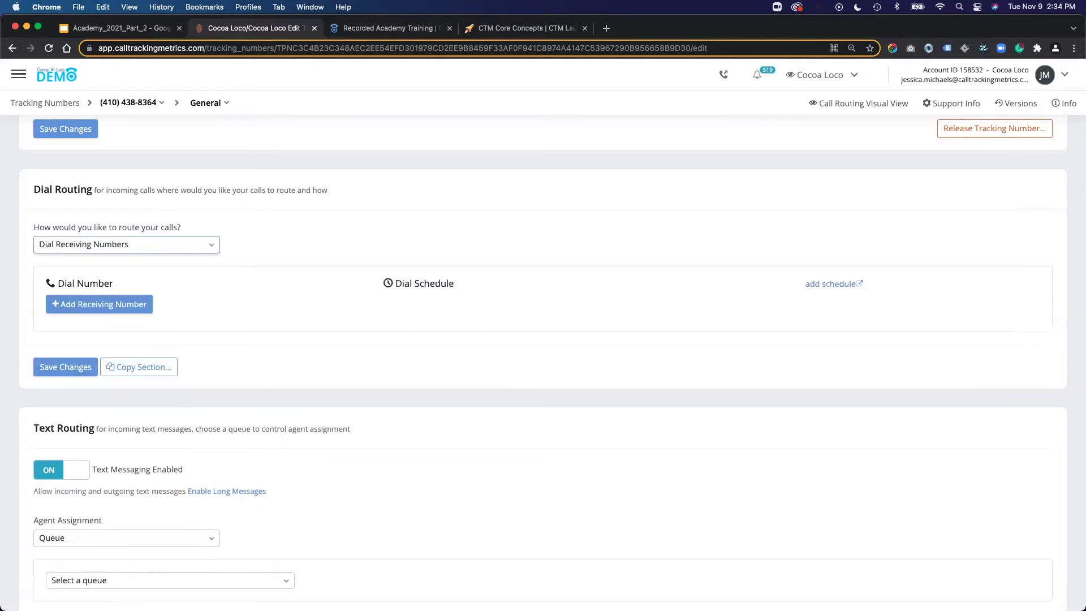
click(99, 304)
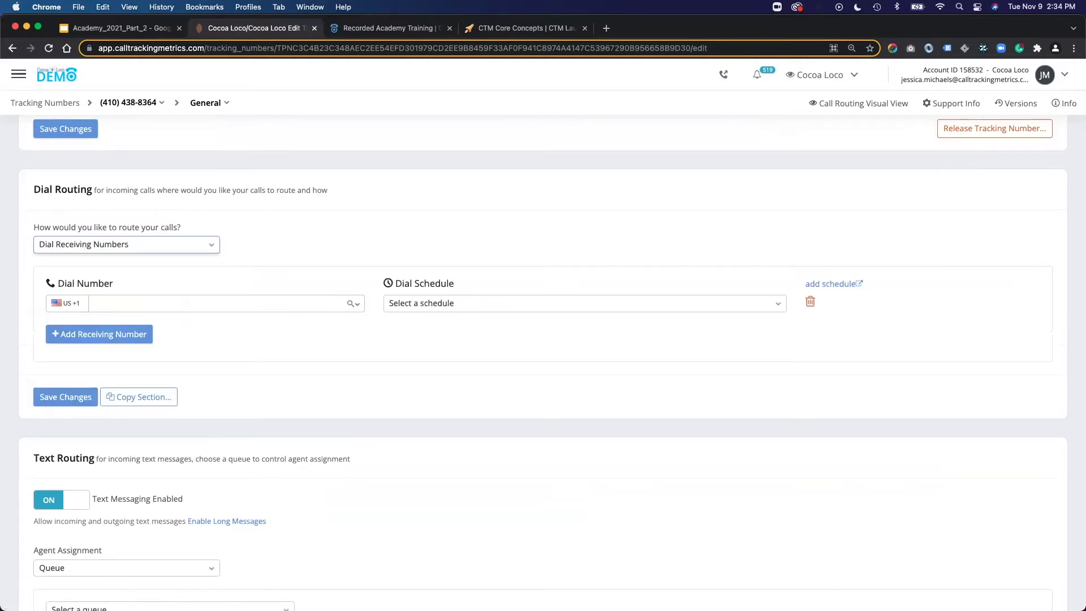
click(99, 334)
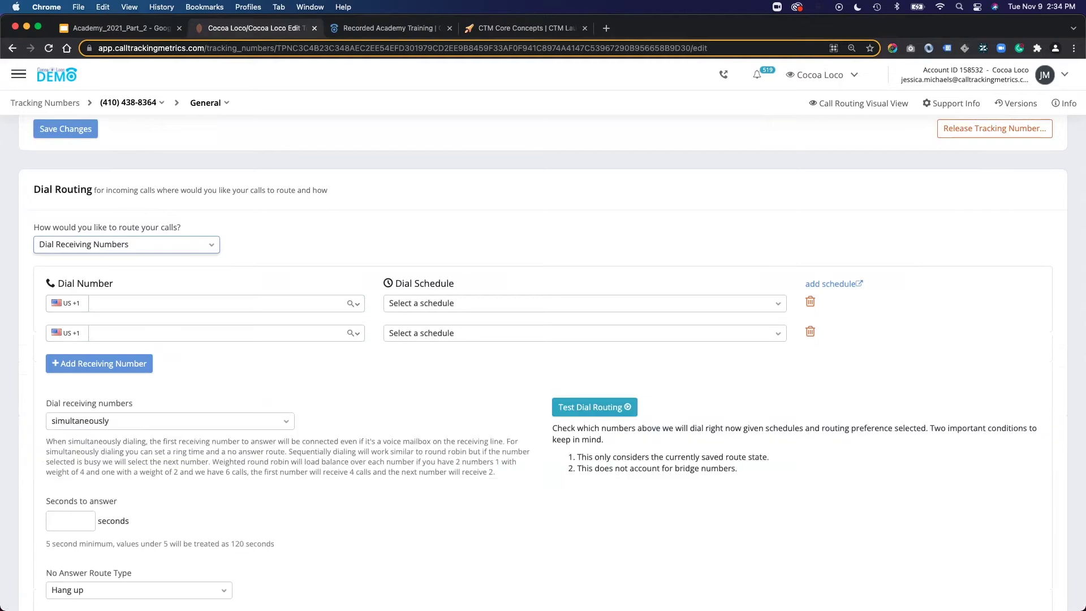
click(99, 363)
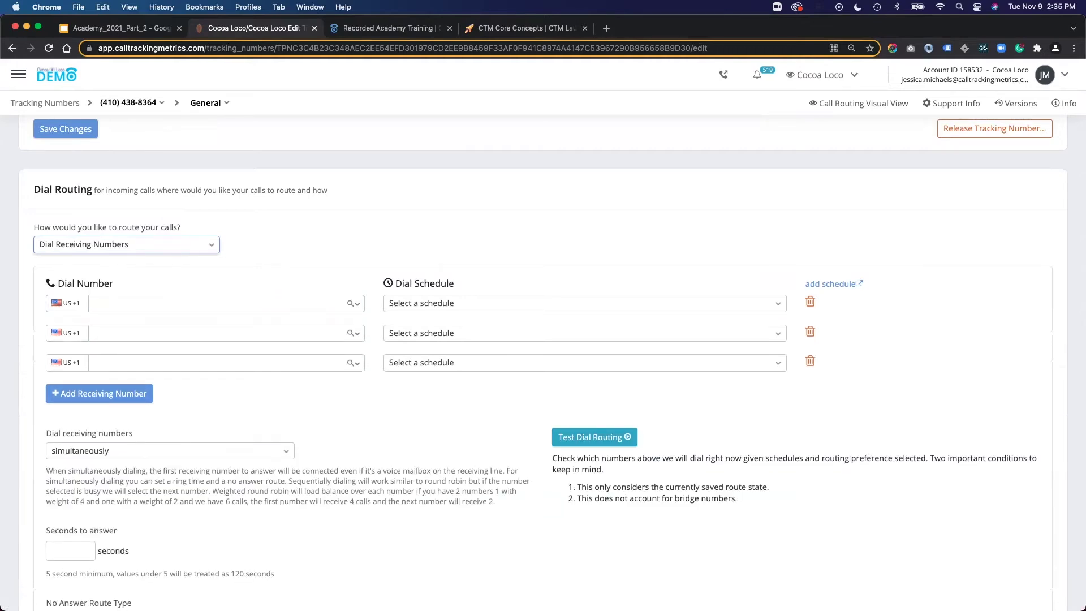
Check the dialing order options for the receiving numbers and remove the third receiving number row.
scroll(543, 362, down, 2)
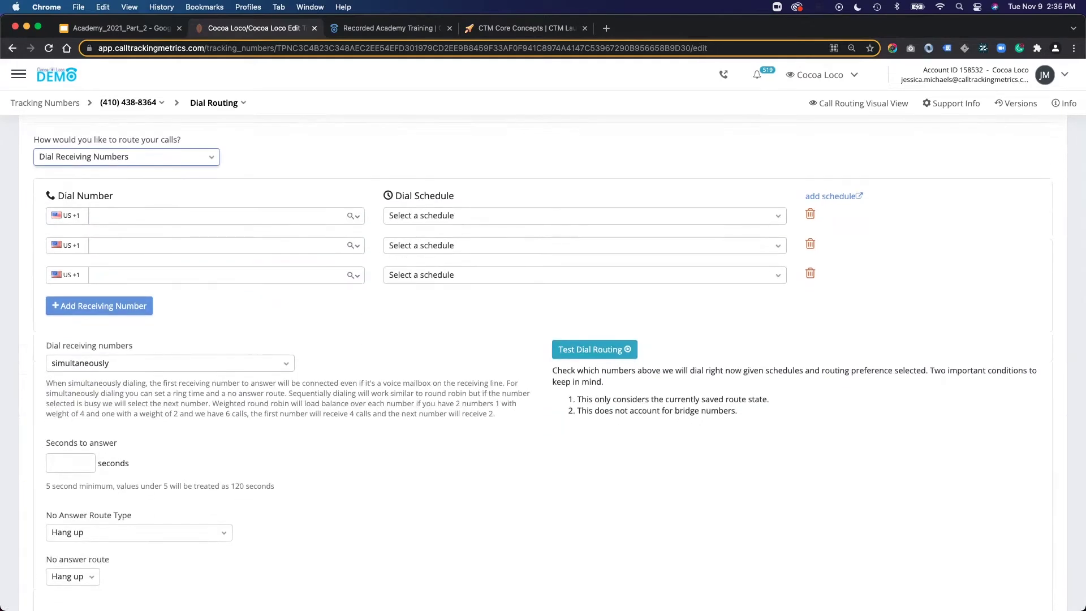
click(170, 363)
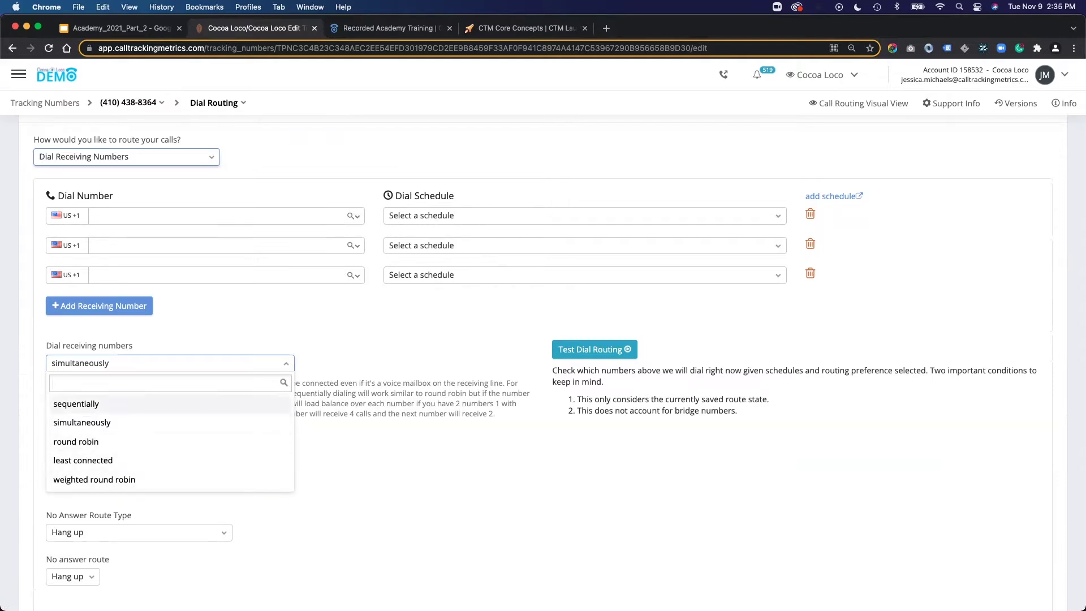
key(Escape)
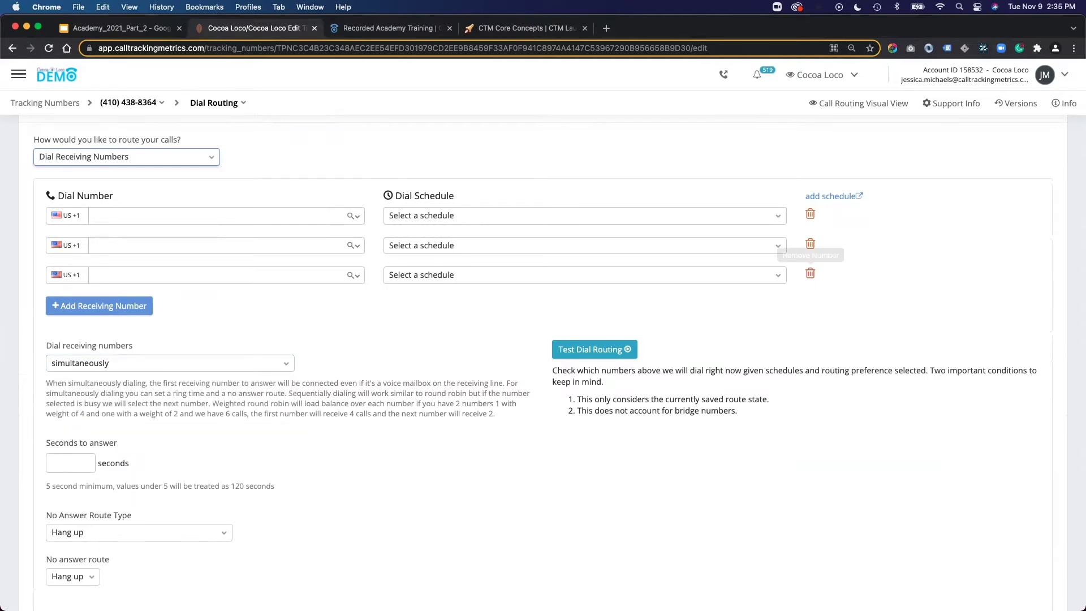
click(811, 274)
key(Return)
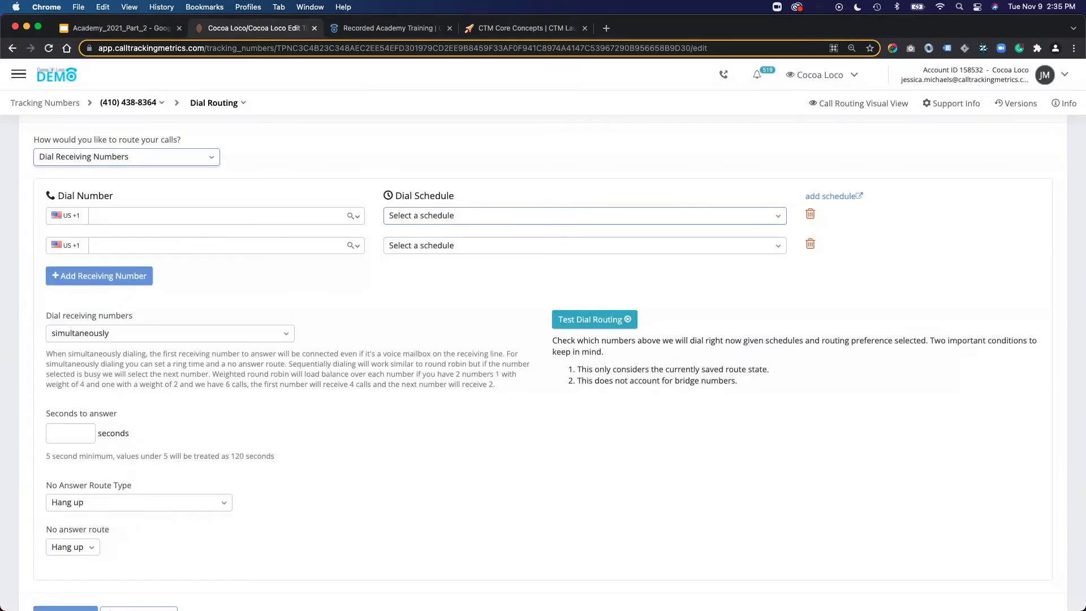
Set the call routing to Dial Agent and assign the signed-in user as the agent.
click(127, 157)
scroll(126, 226, down, 2)
scroll(126, 226, up, 3)
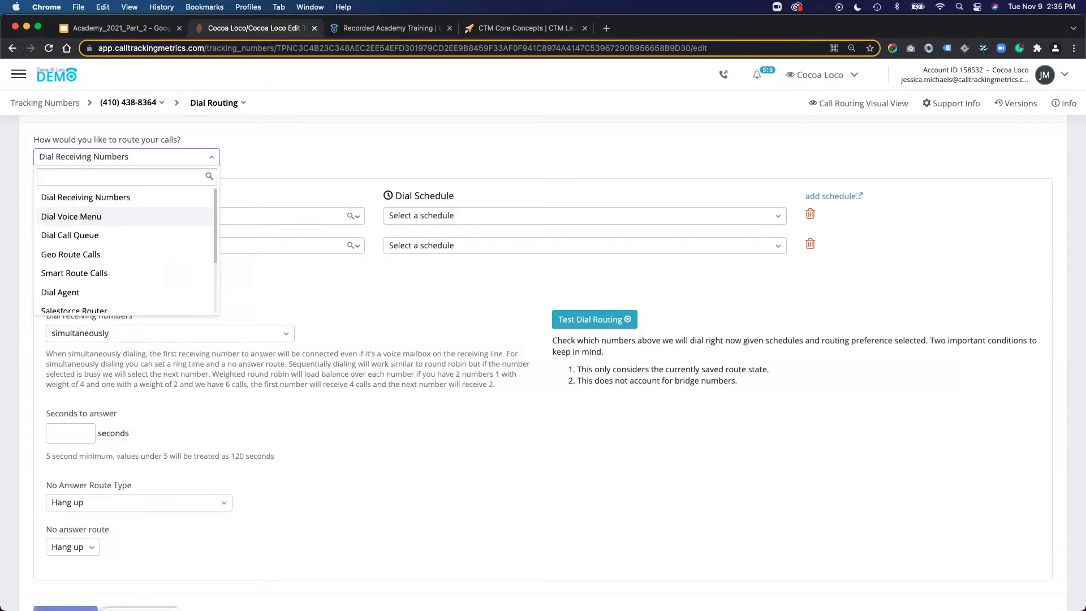
click(60, 292)
click(138, 200)
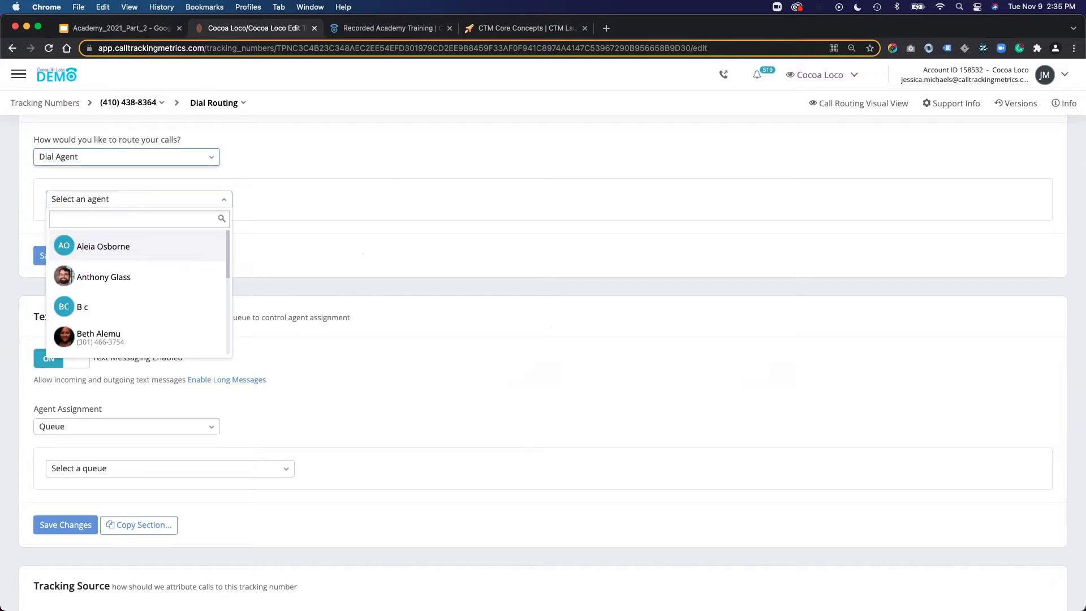
text(jess)
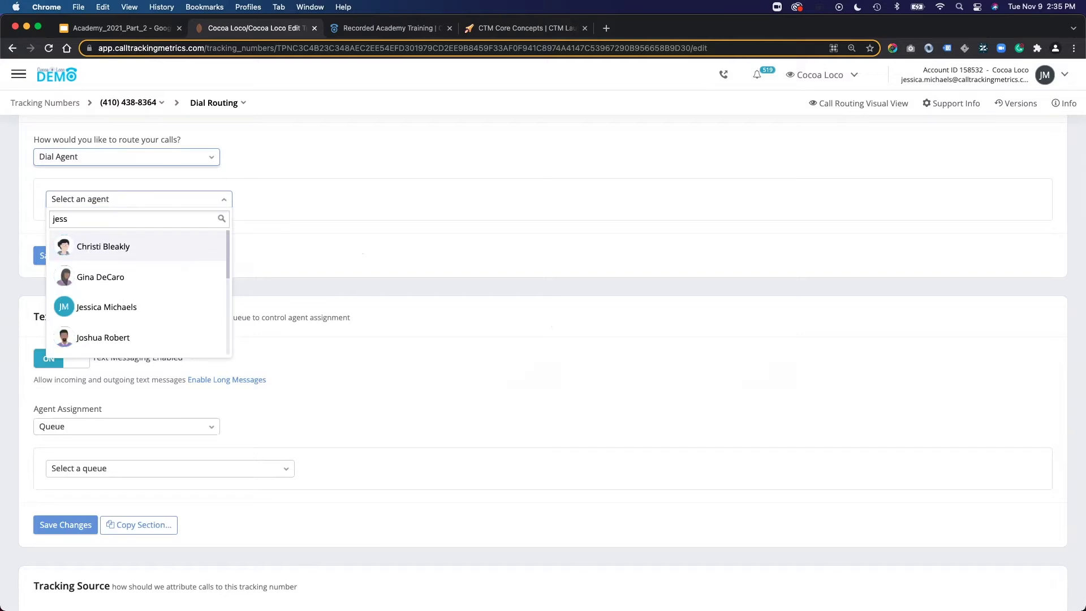
click(107, 307)
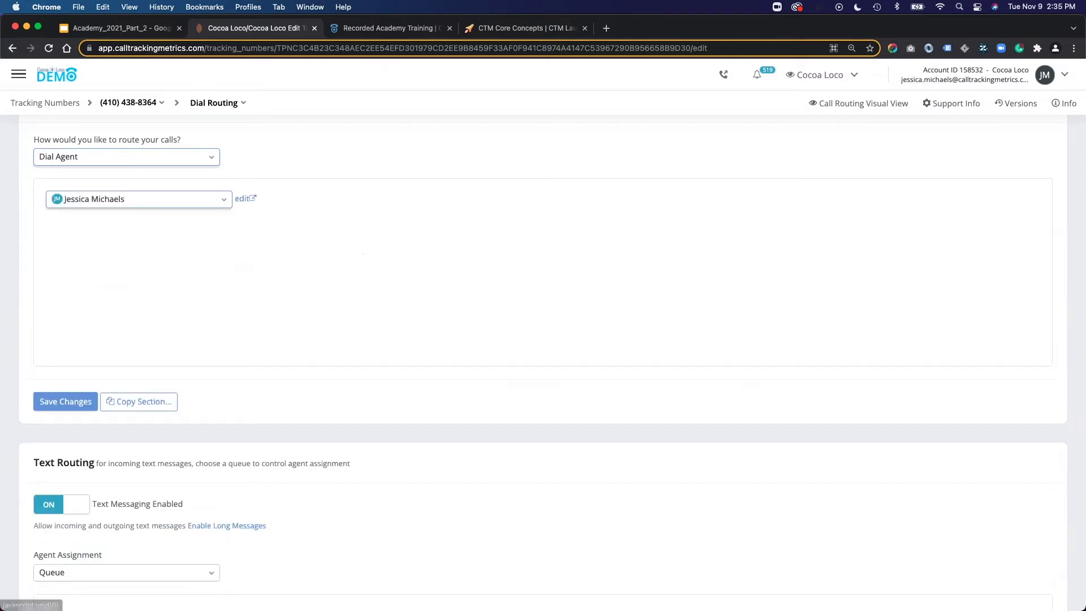
Set the tracking number's tracking source to Website.
scroll(543, 363, down, 5)
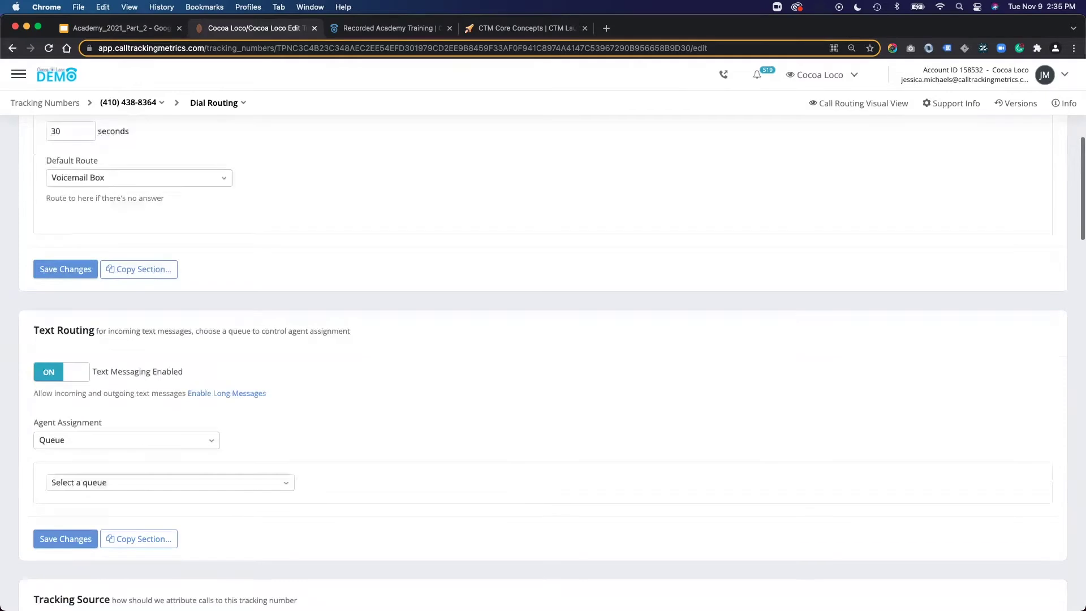
scroll(544, 362, down, 12)
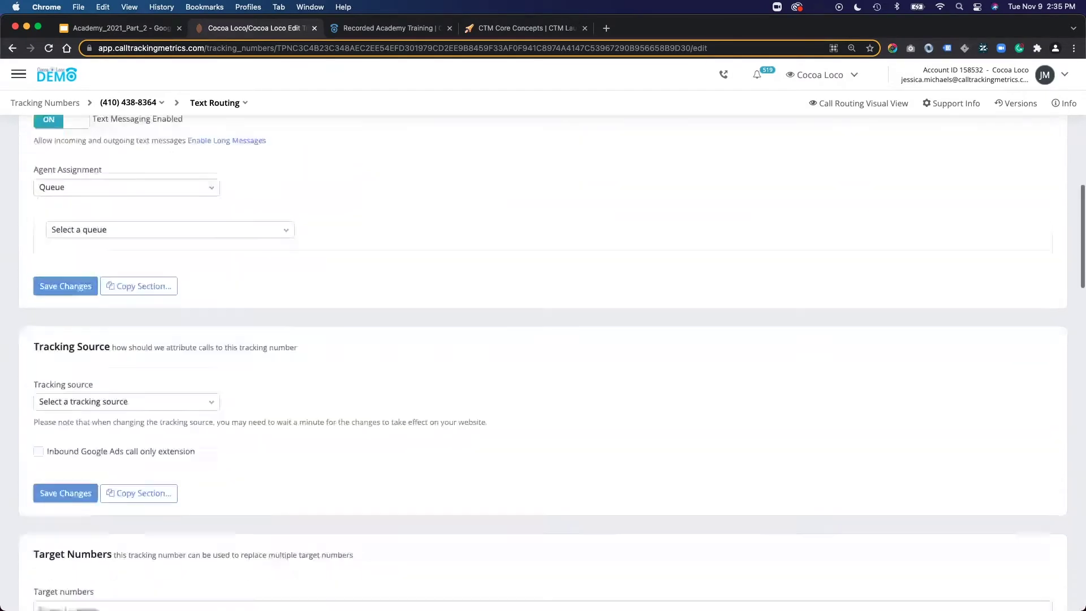
click(126, 285)
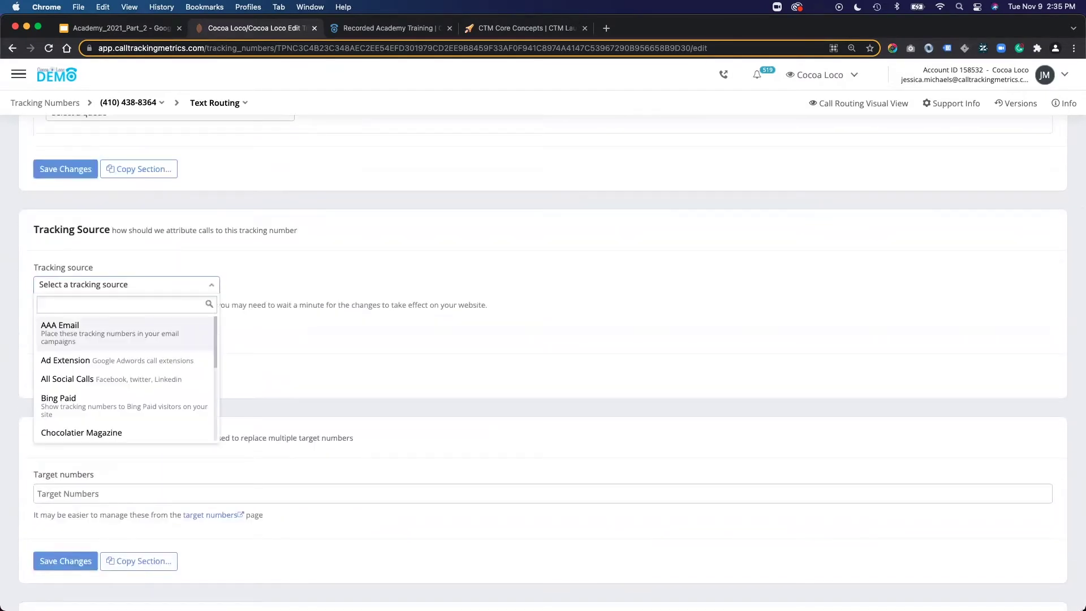
text(web)
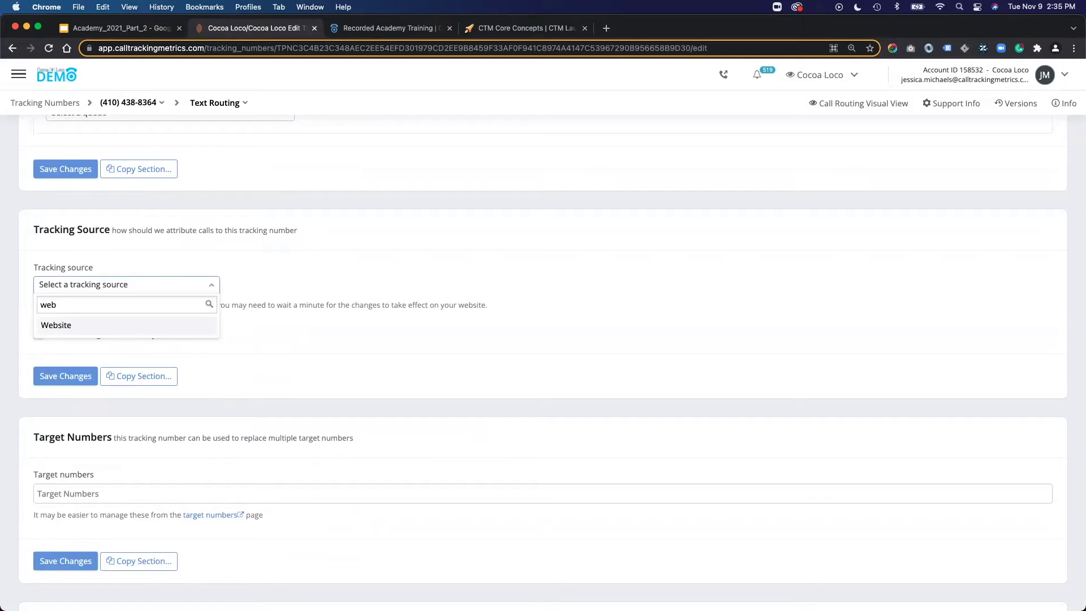
key(Return)
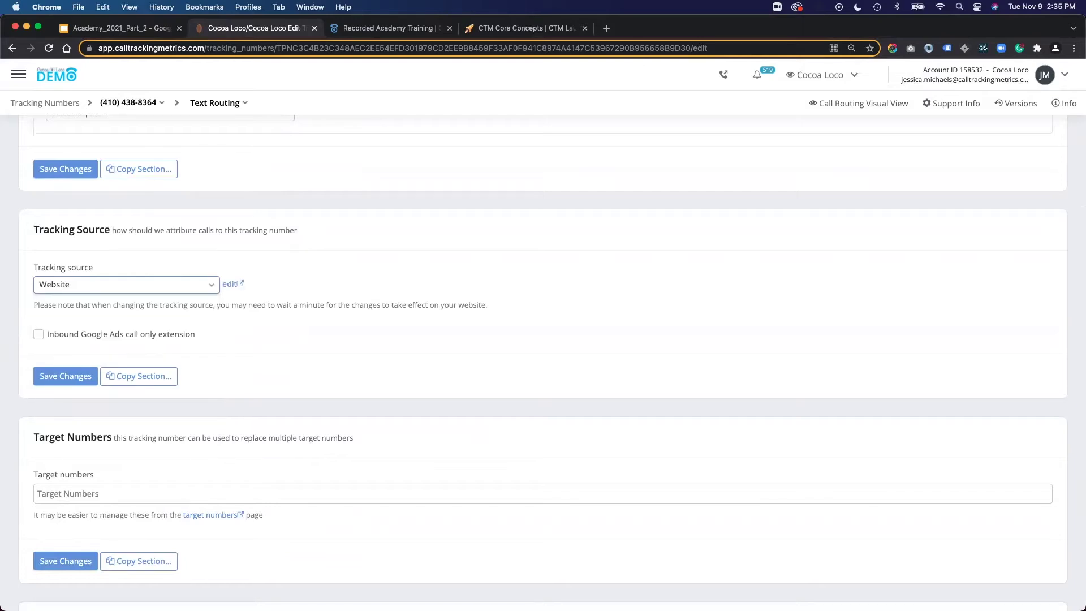
Add the toll-free number and the number labelled Website Numbers as target numbers.
click(51, 493)
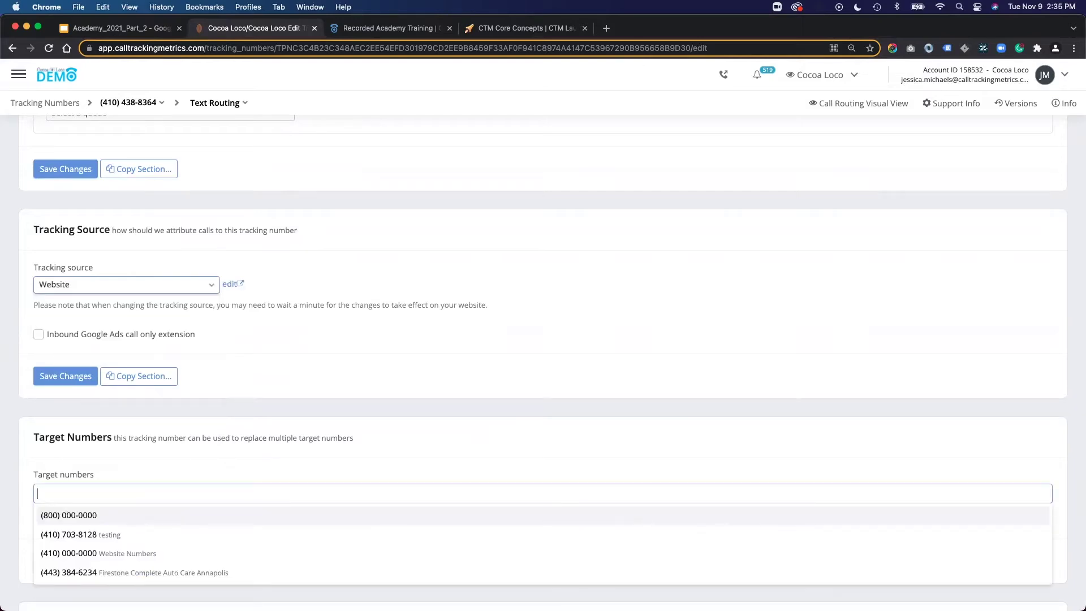
scroll(544, 362, down, 5)
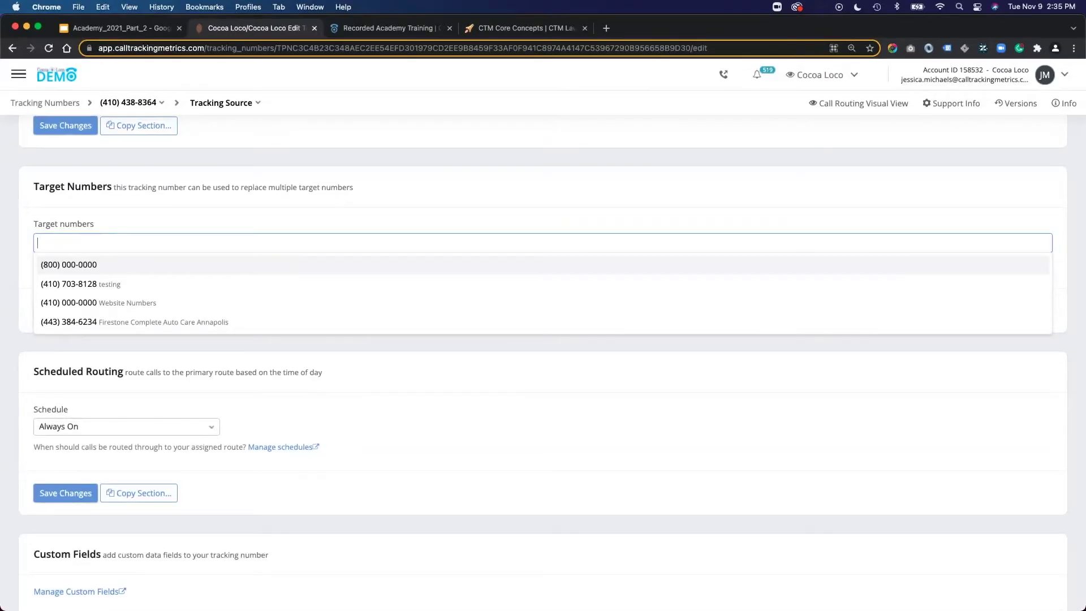
key(Return)
key(Down)
key(Down)
key(Return)
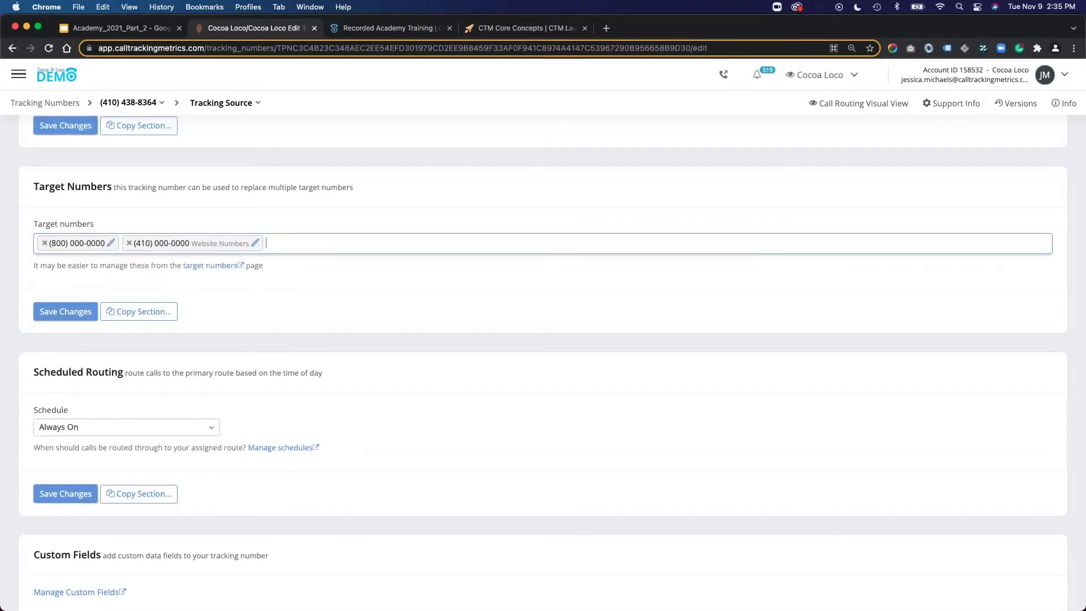
Add the target numbers labelled testing and Firestone Complete Auto Care Annapolis, and save the tracking number's settings.
key(Down)
key(Return)
key(Down)
key(Escape)
key(Down)
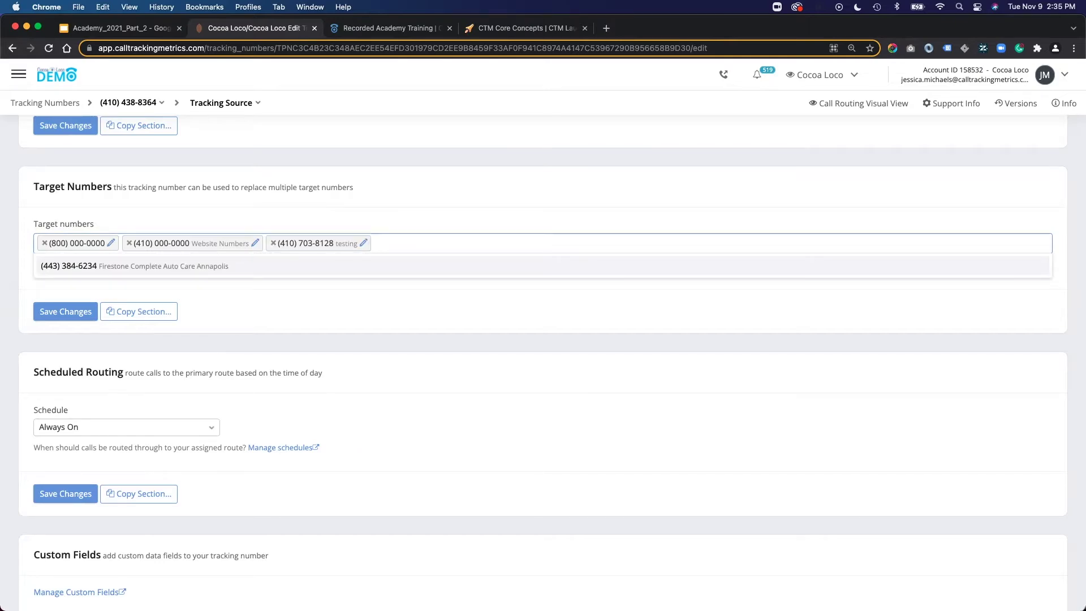
key(Return)
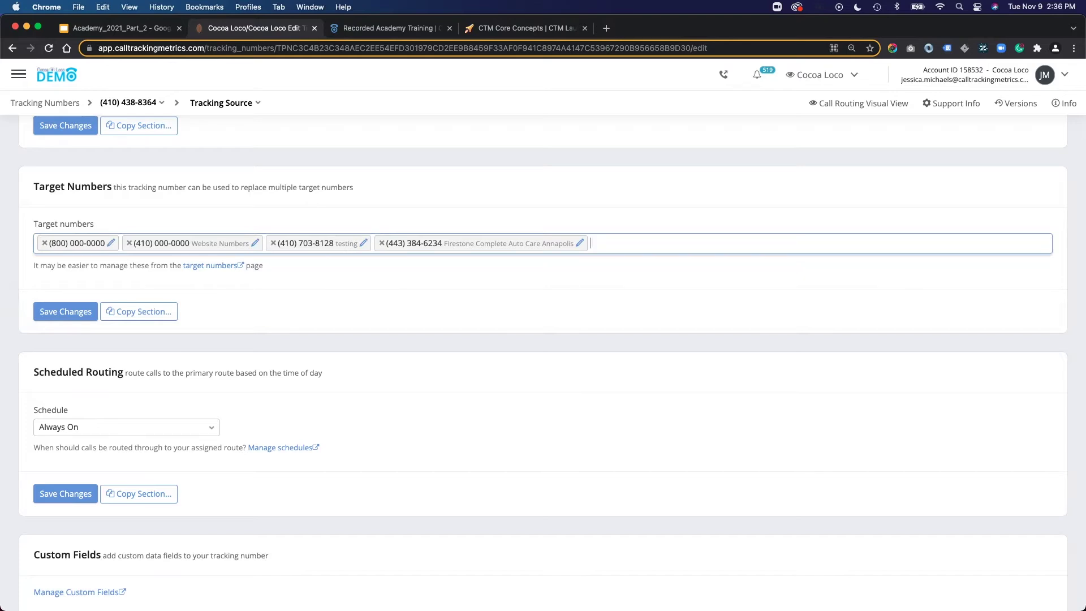
key(Return)
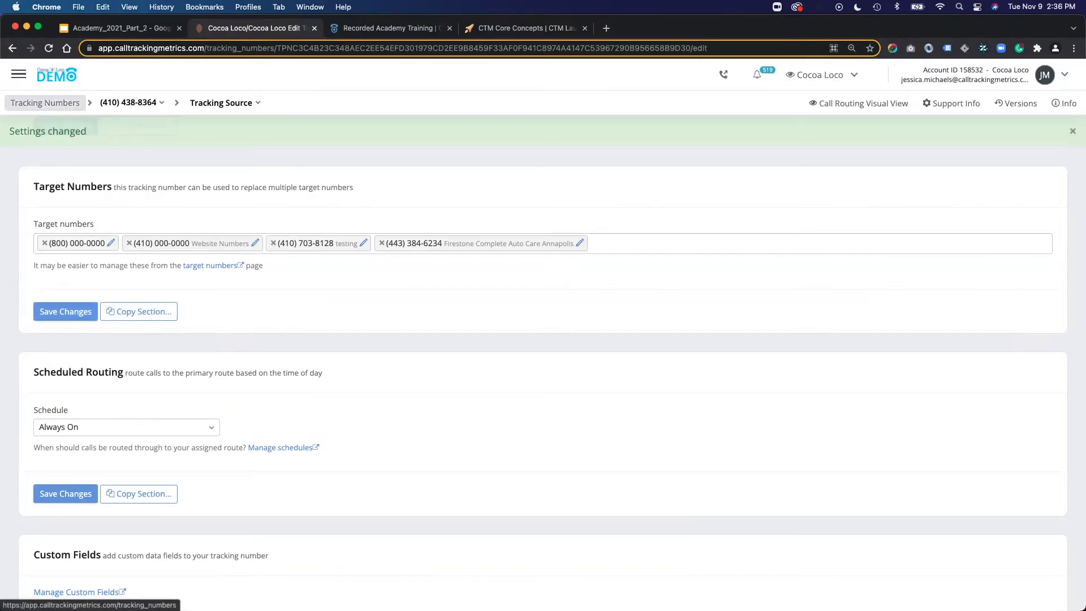
Start a new tracking source and fill it in from the Google Ads preset.
click(44, 102)
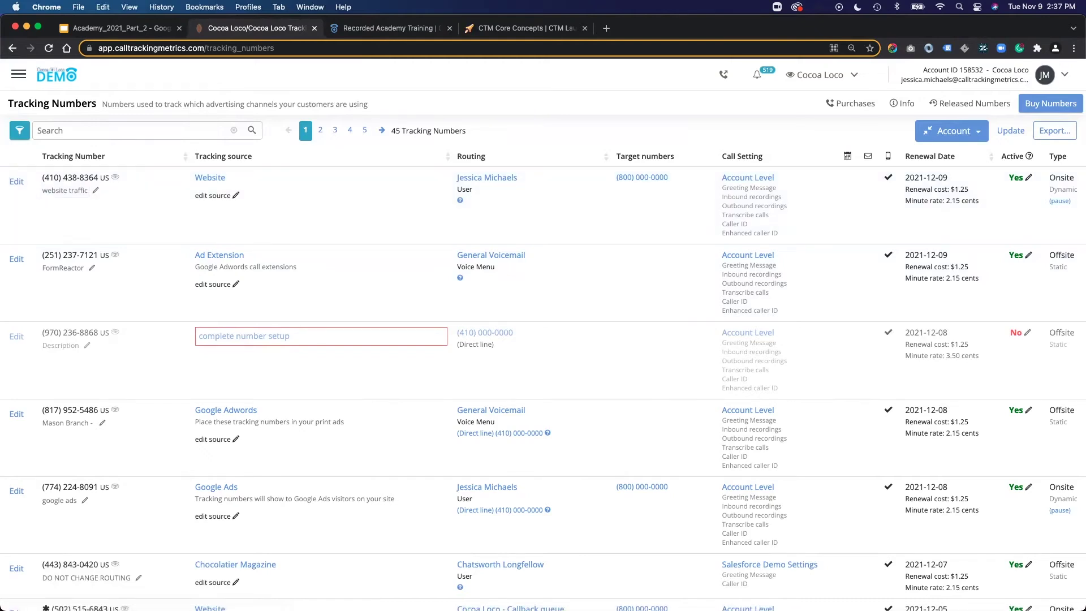
click(19, 74)
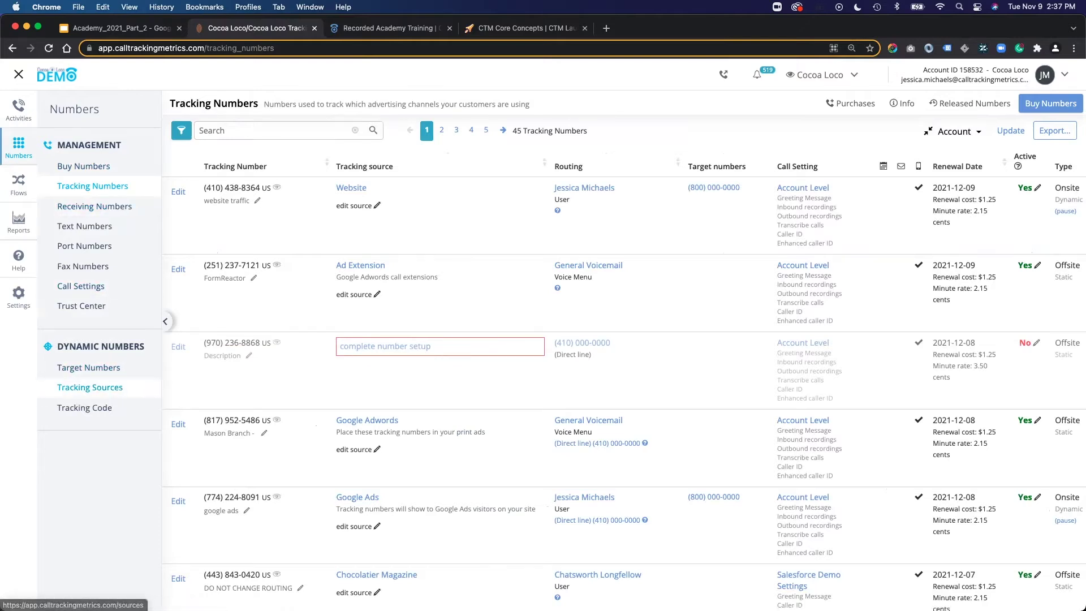
click(89, 388)
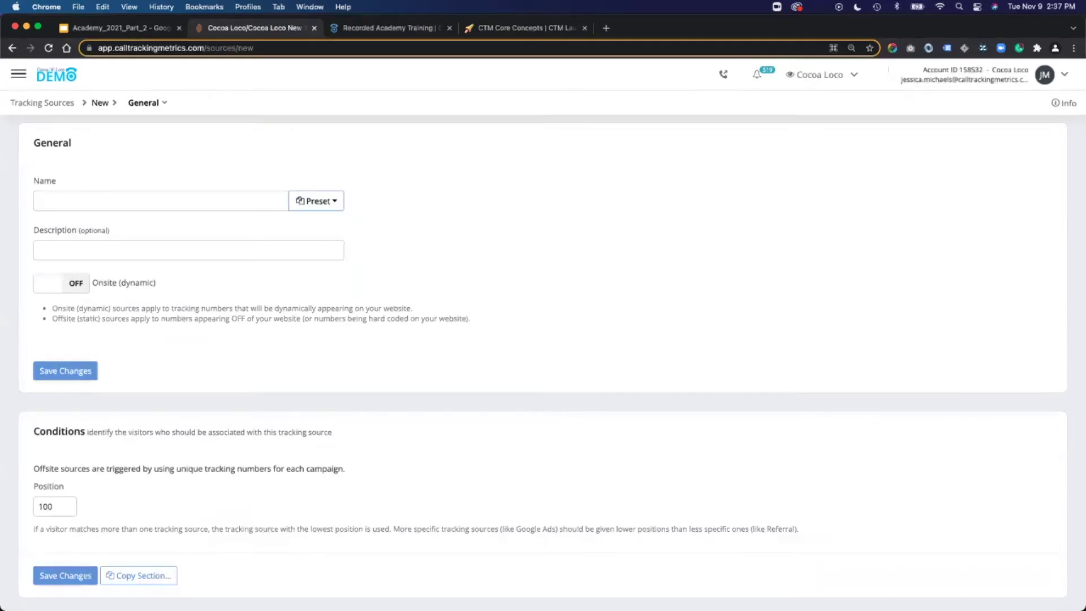
click(316, 200)
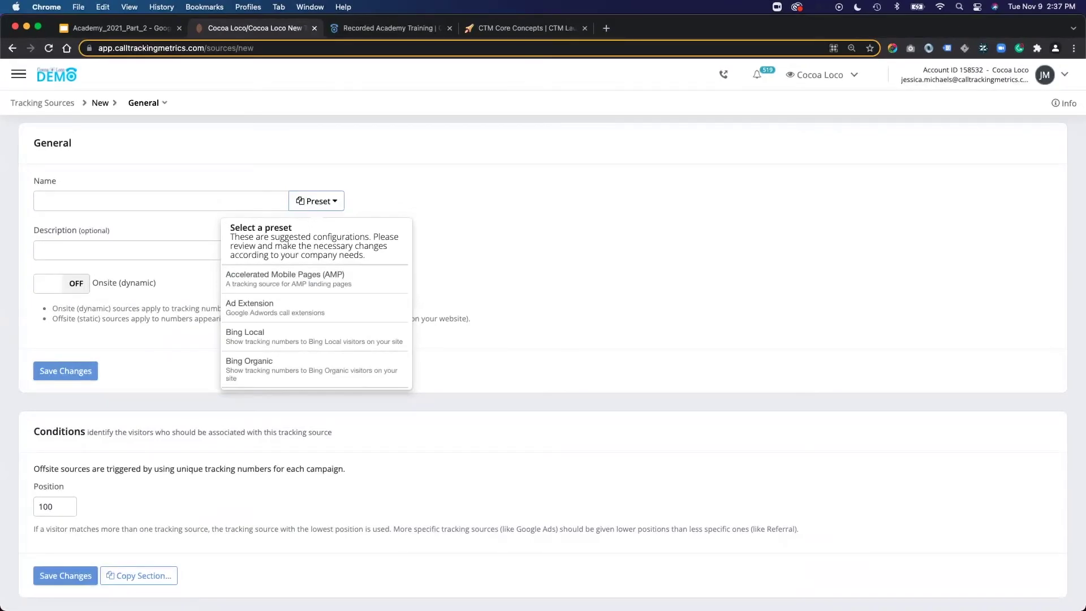
click(316, 201)
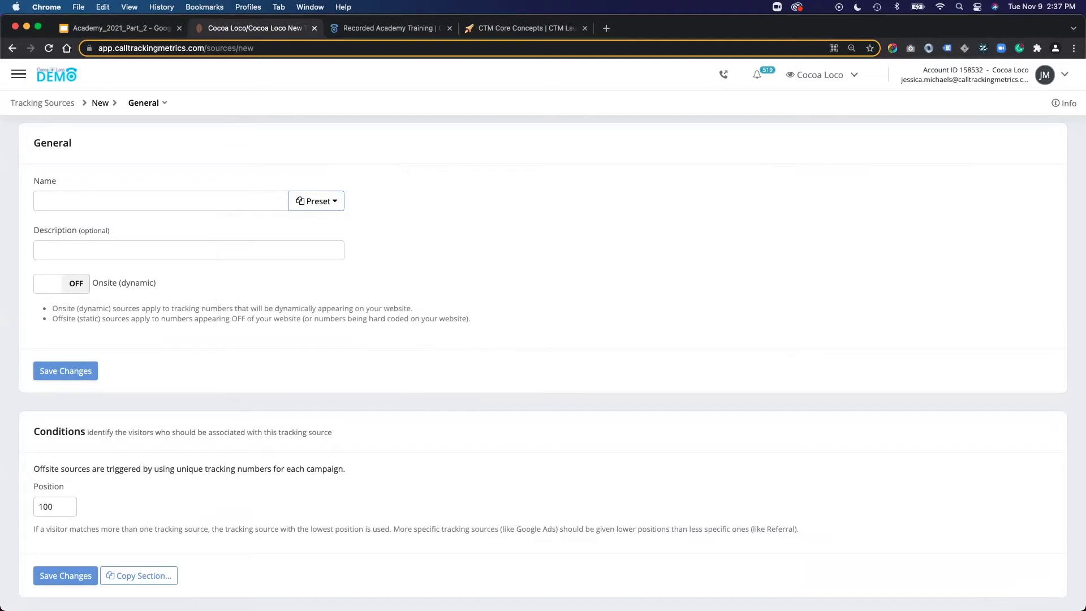
click(316, 201)
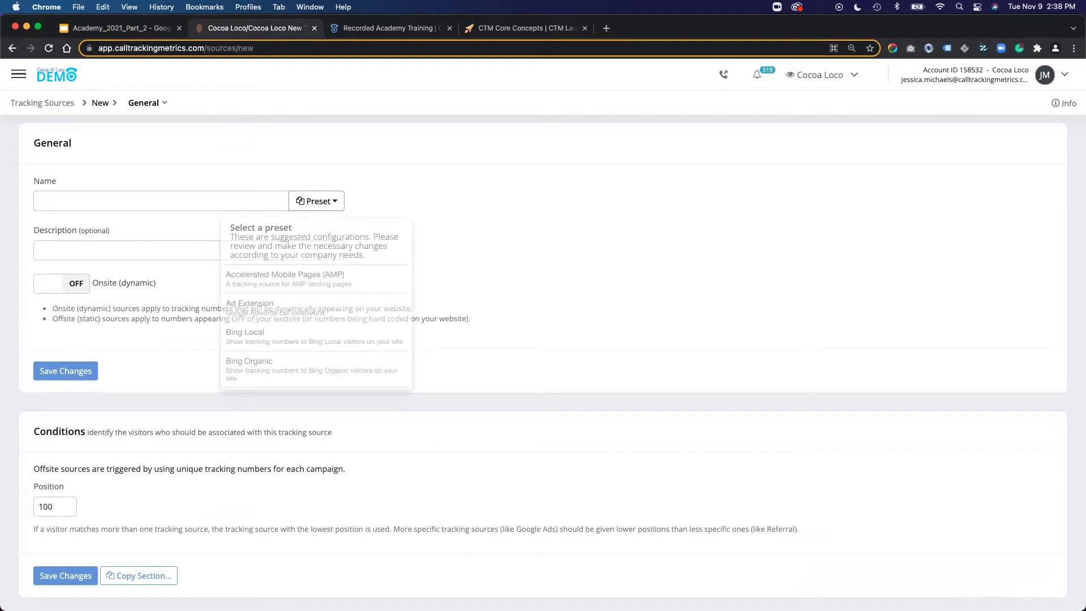
scroll(316, 308, down, 10)
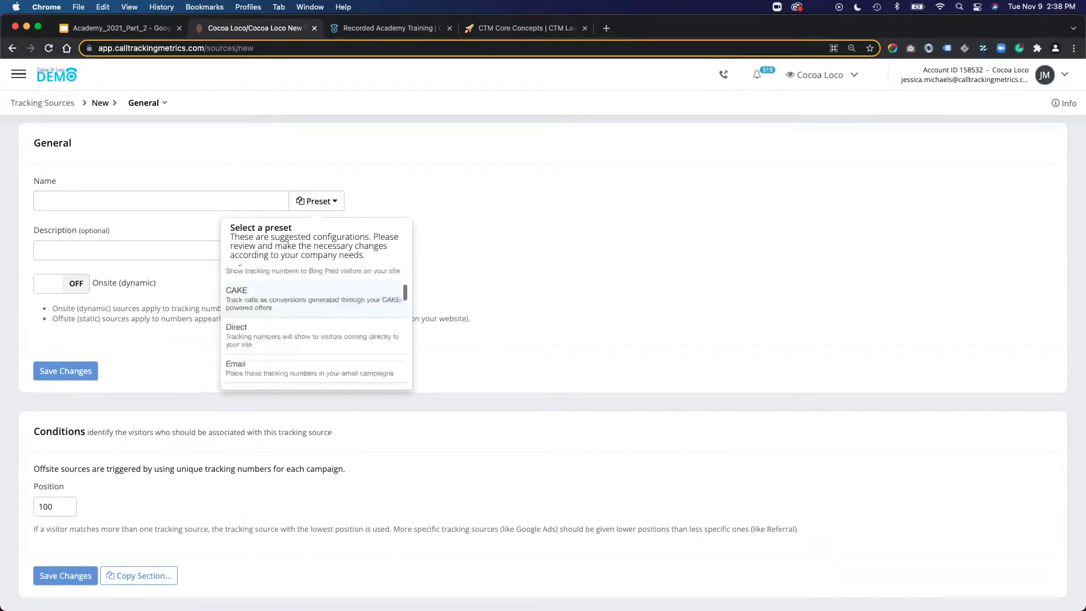
scroll(316, 326, down, 1)
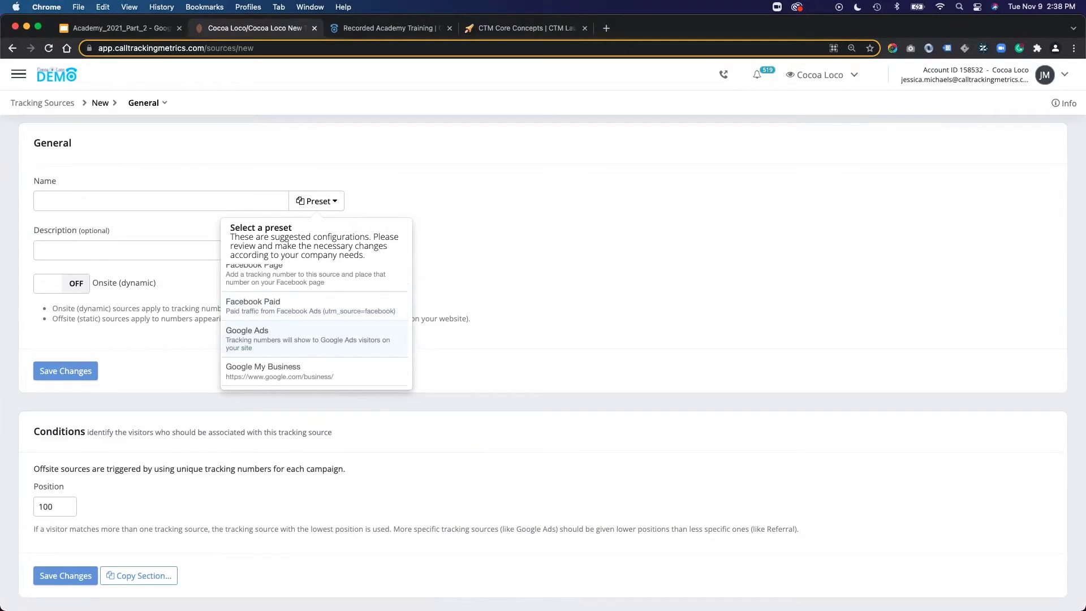
click(316, 335)
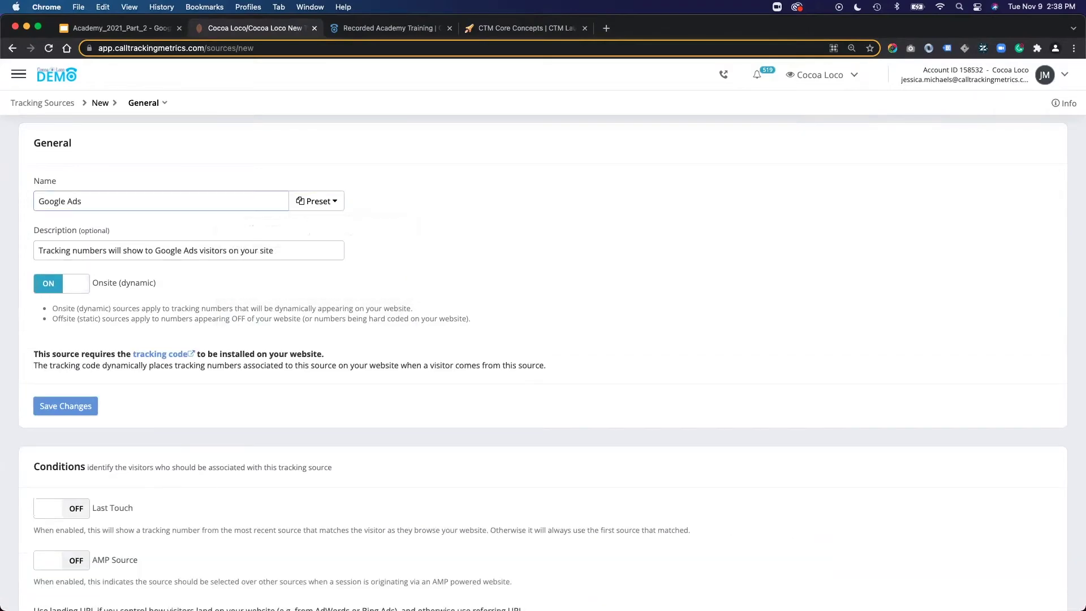
Review the Google Ads preset's description and its landing URL regular expression, including the gclid, wbraid and gbraid part.
drag(38, 250, 274, 250)
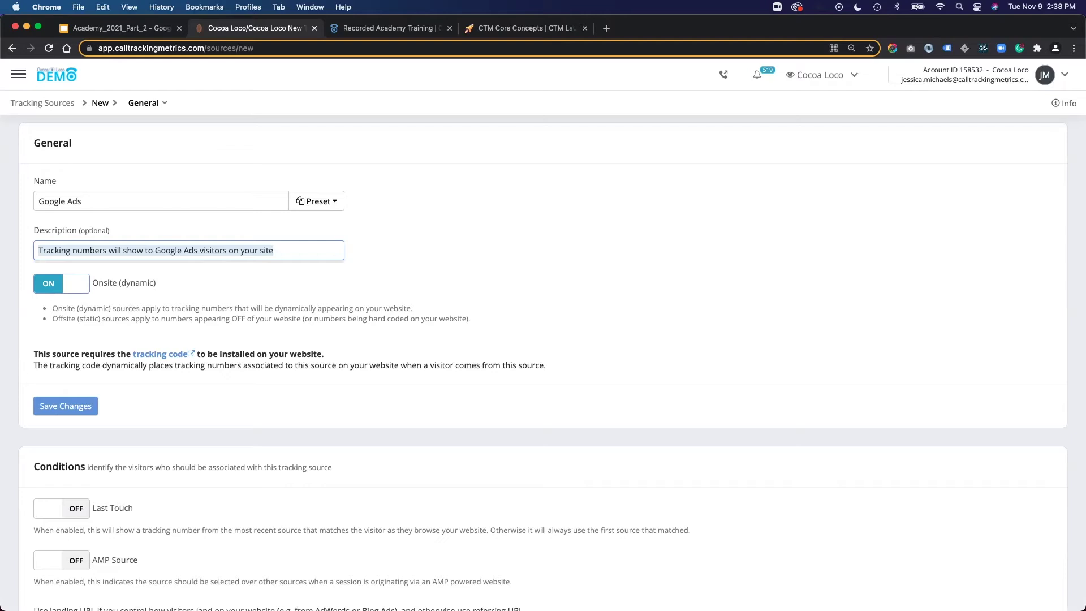
scroll(543, 362, down, 3)
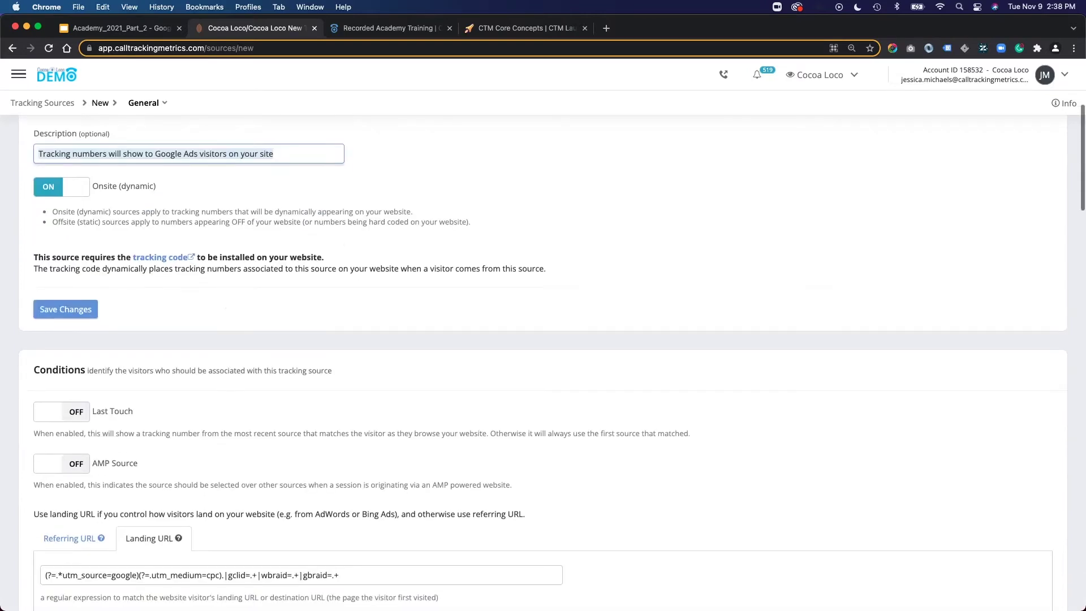
scroll(543, 362, down, 3)
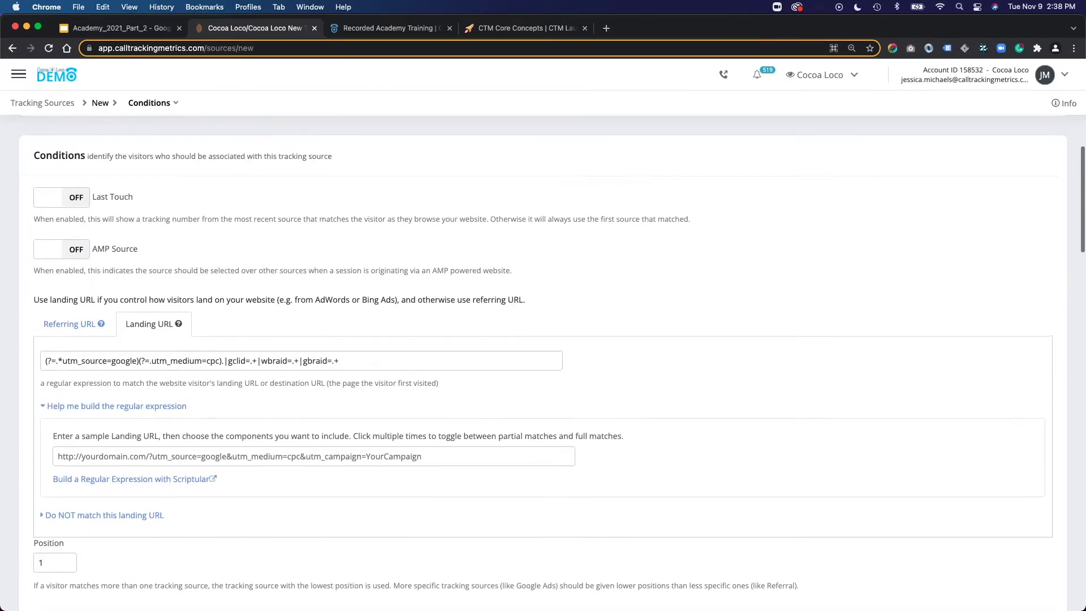
scroll(543, 362, down, 1)
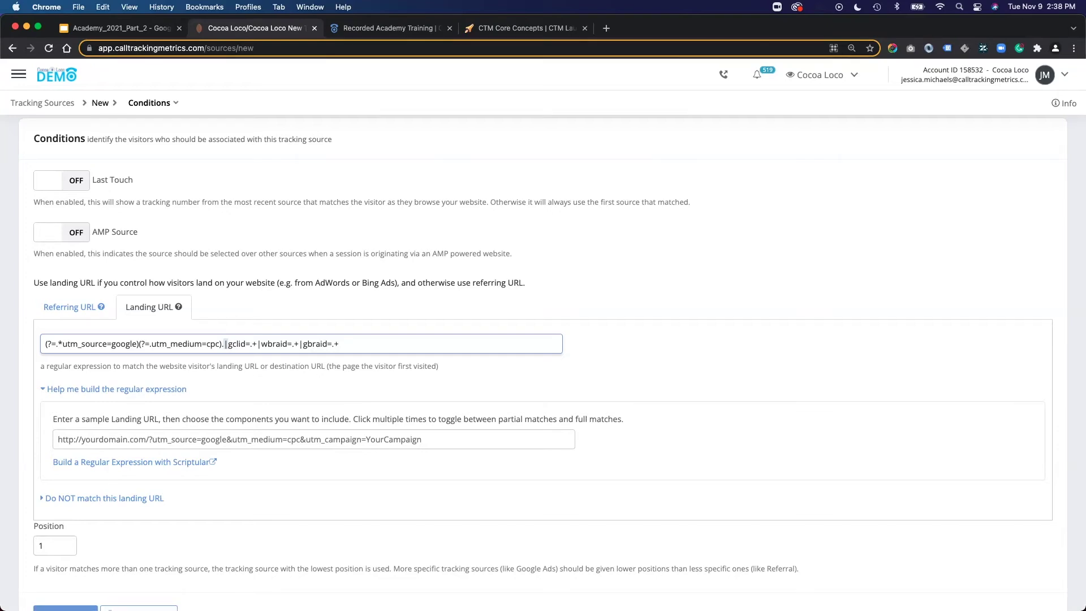
drag(224, 344, 340, 344)
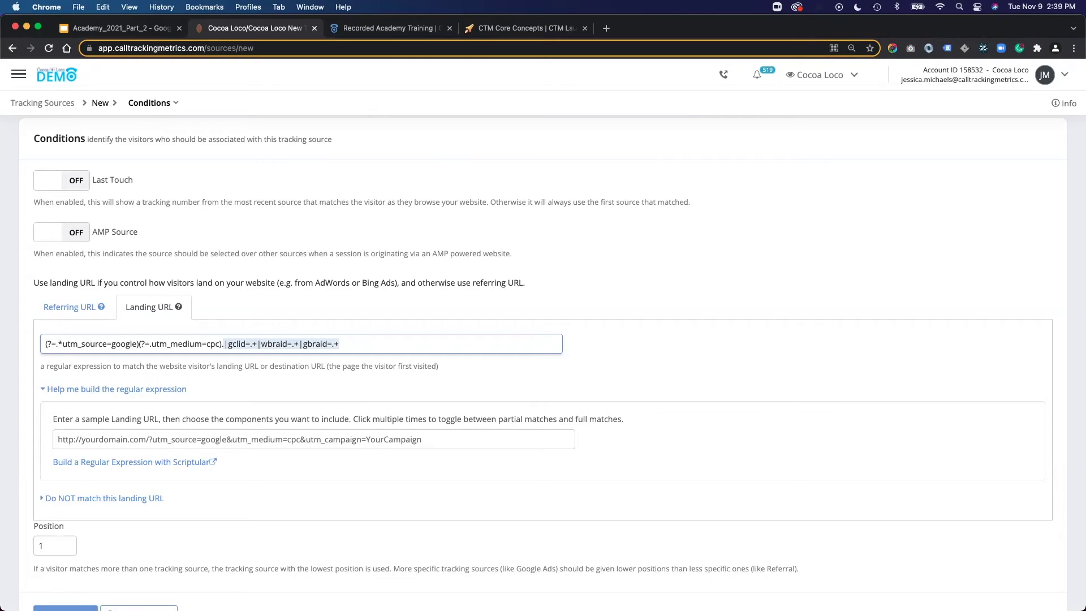
Switch the new tracking source to the Facebook preset and review its referring URL condition.
scroll(543, 362, up, 10)
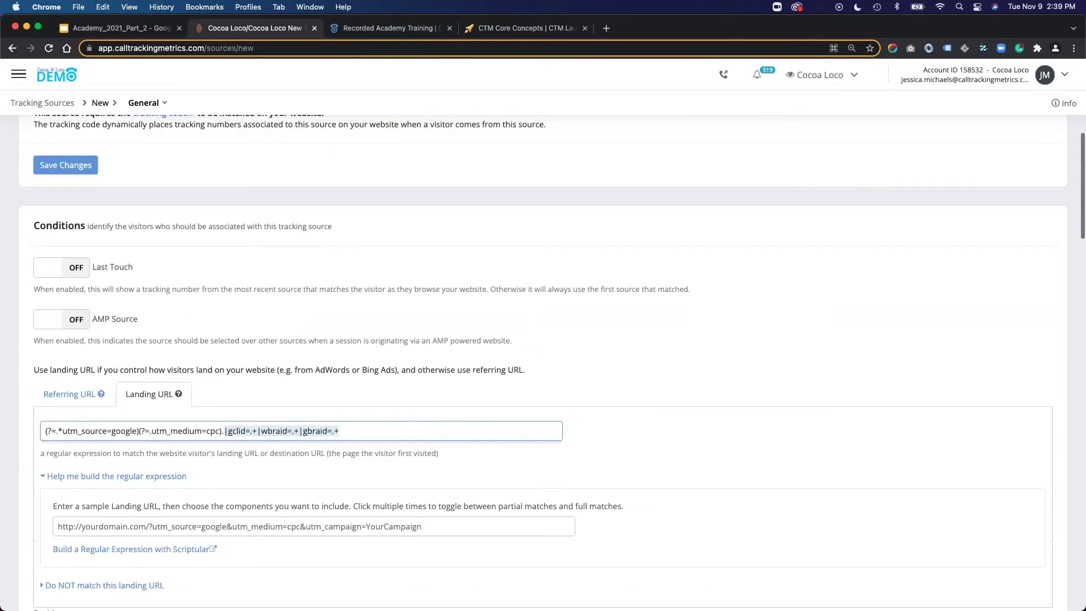
scroll(316, 339, down, 6)
scroll(316, 323, down, 1)
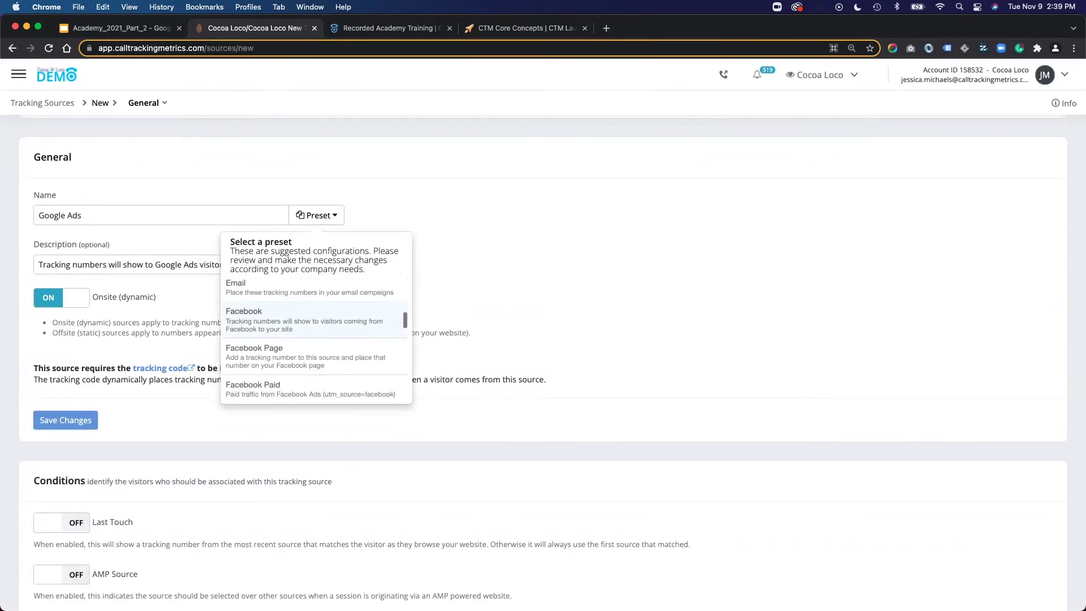
click(305, 321)
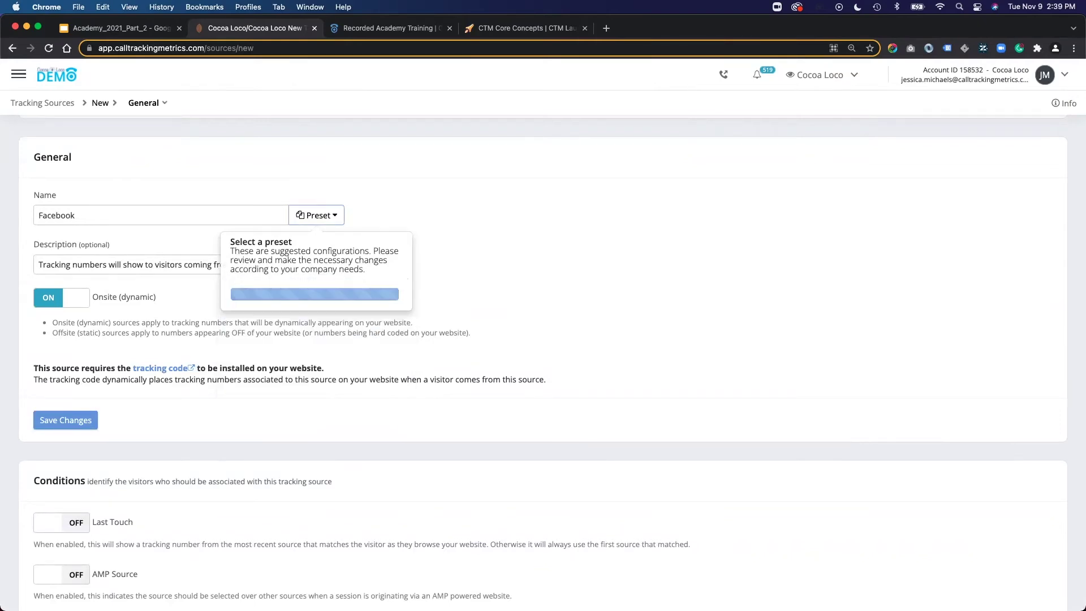
scroll(543, 362, down, 6)
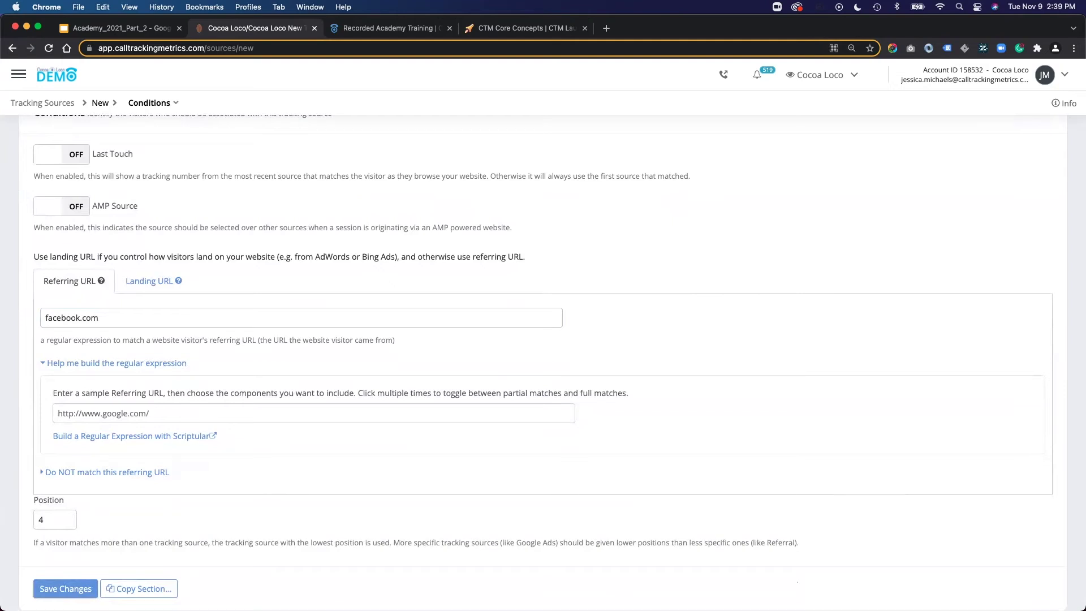
scroll(152, 608, up, 6)
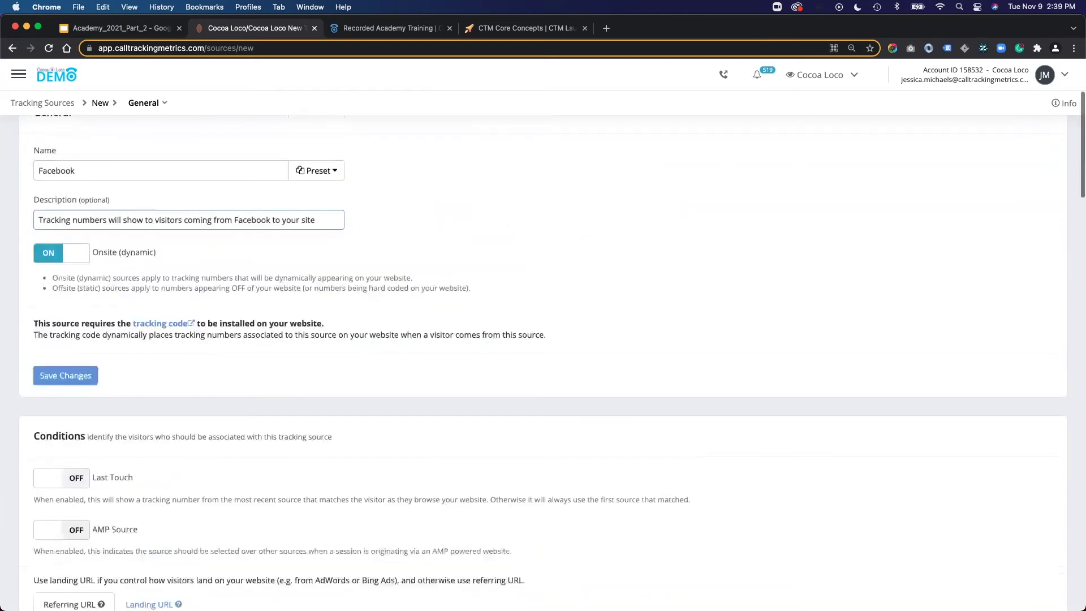
Switch the new tracking source to the Print preset.
click(317, 169)
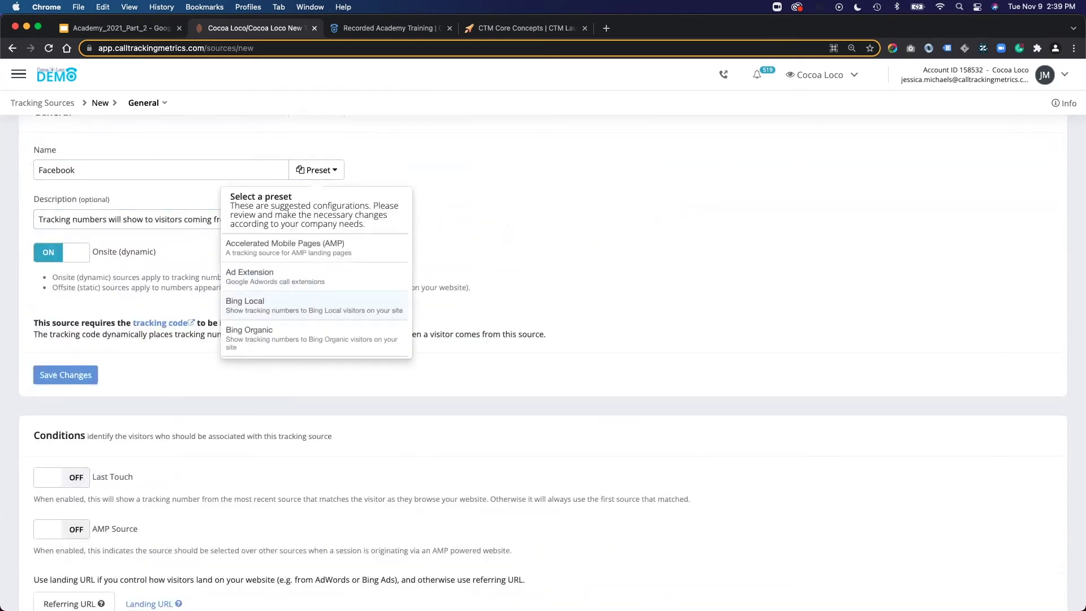
scroll(314, 300, down, 3)
scroll(314, 289, down, 5)
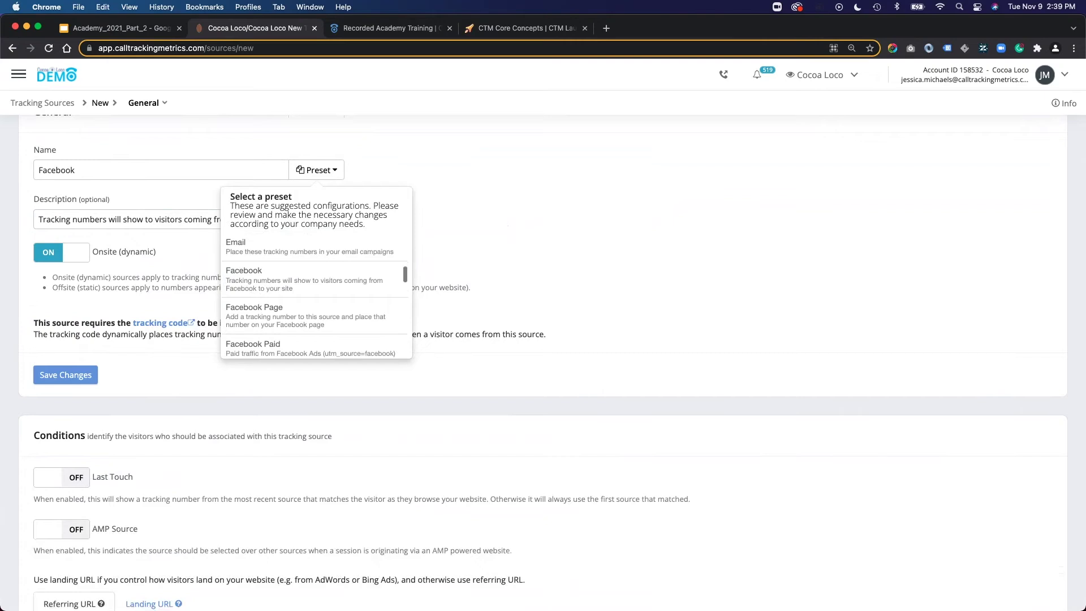
scroll(314, 286, down, 4)
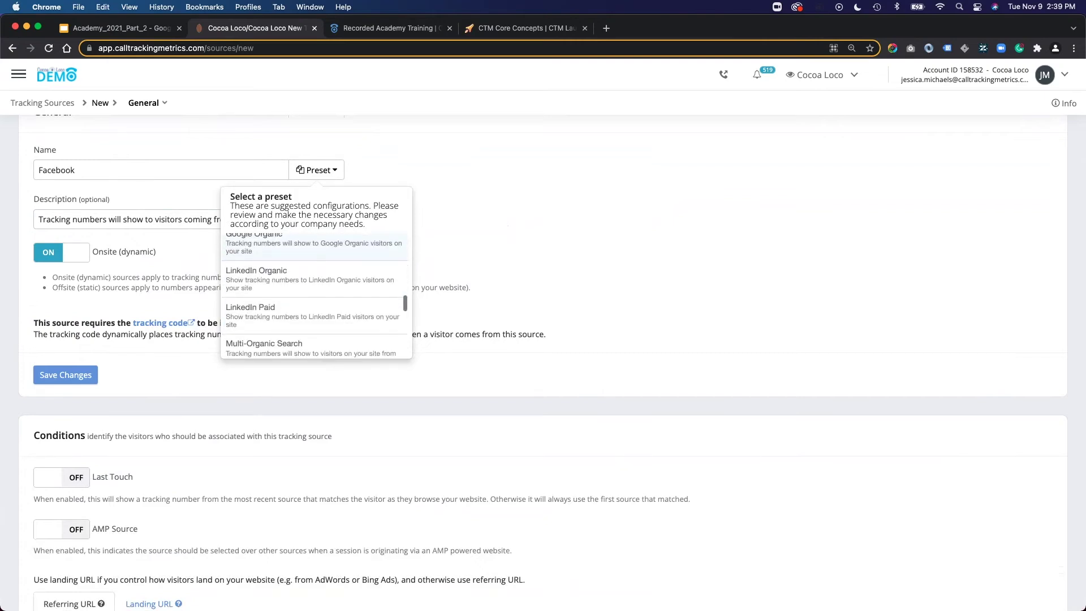
scroll(314, 291, down, 1)
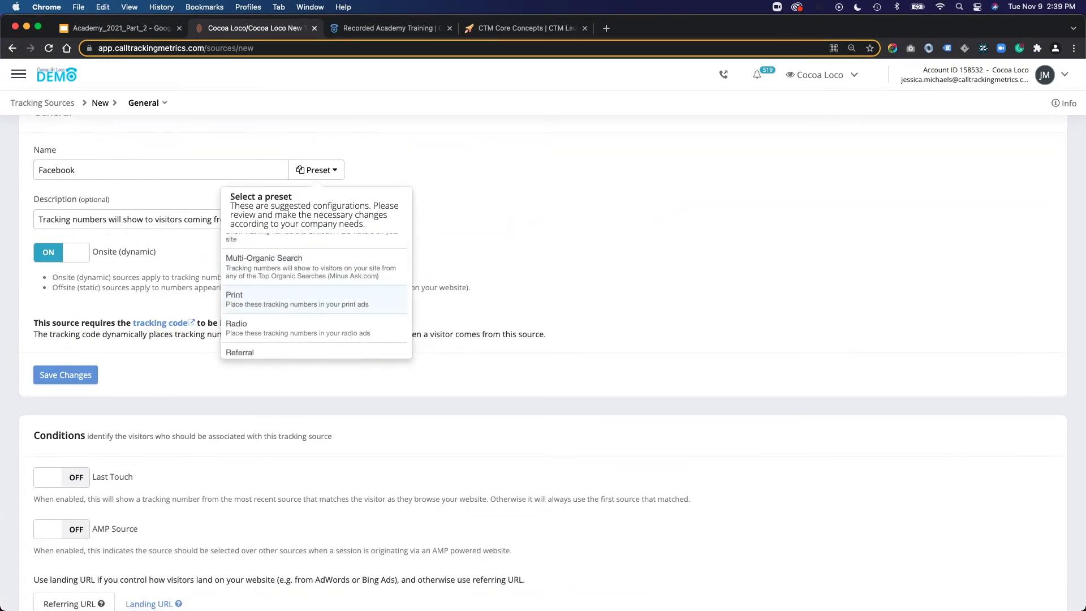
click(283, 292)
Try adding a flyer or mailer suffix to the Print source's name, and restore the name to Print.
click(39, 170)
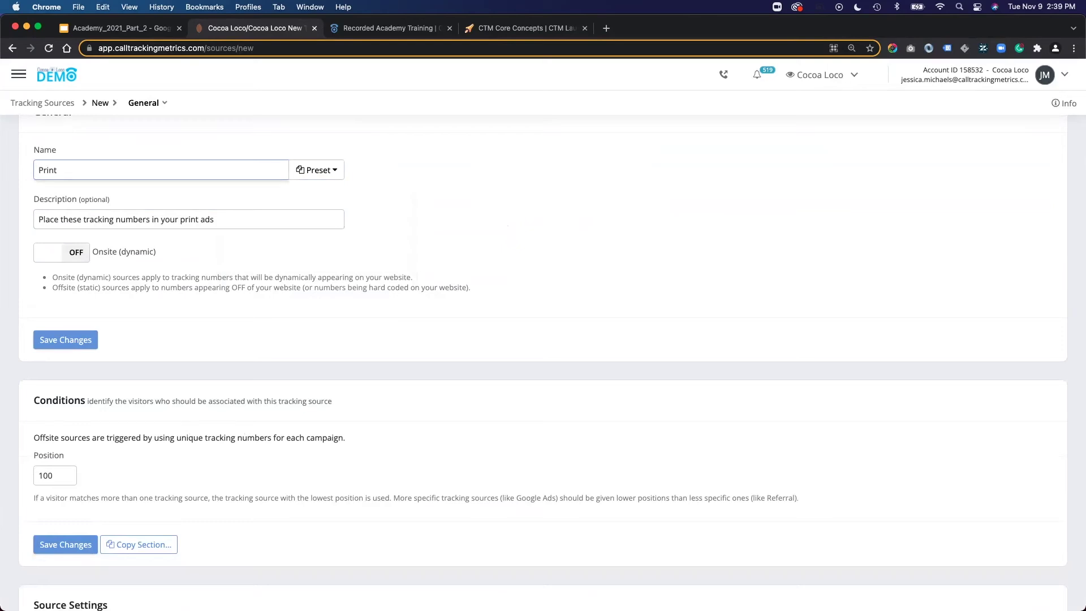
text(- Fyler for)
key(BackSpace)
key(BackSpace)
key(BackSpace)
key(BackSpace)
key(BackSpace)
key(BackSpace)
key(BackSpace)
key(BackSpace)
text(lyer)
key(BackSpace)
text(amailer)
key(BackSpace)
key(BackSpace)
key(BackSpace)
key(BackSpace)
key(BackSpace)
key(BackSpace)
key(BackSpace)
key(BackSpace)
key(BackSpace)
key(BackSpace)
key(BackSpace)
key(BackSpace)
key(BackSpace)
key(BackSpace)
Leave the new source form and start a new target number with the description "landing page number".
scroll(543, 362, up, 3)
scroll(543, 363, down, 5)
scroll(543, 363, down, 15)
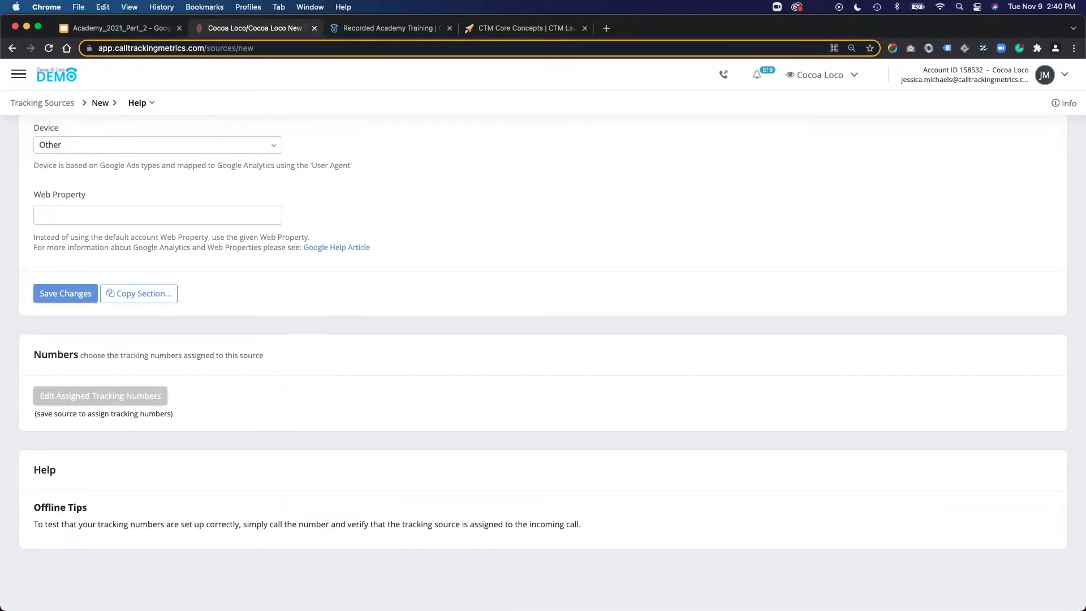
scroll(544, 362, up, 20)
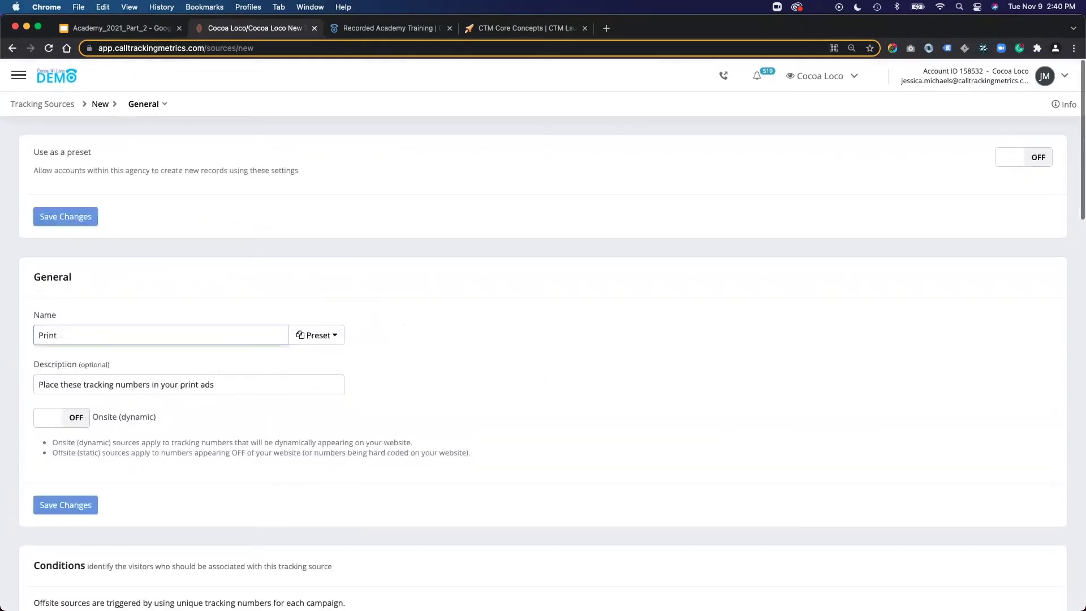
click(18, 75)
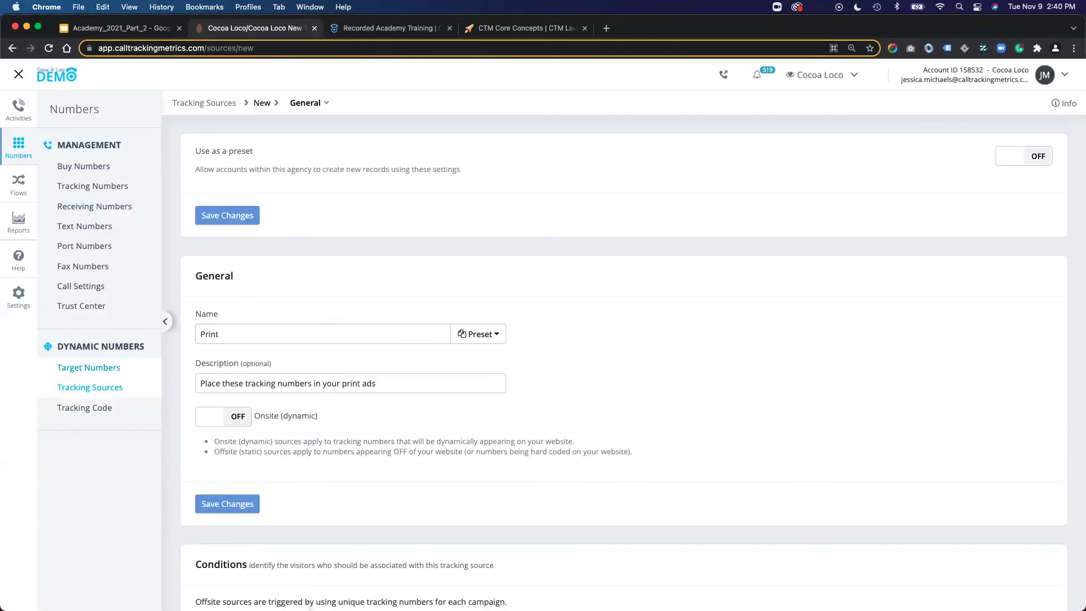
click(89, 368)
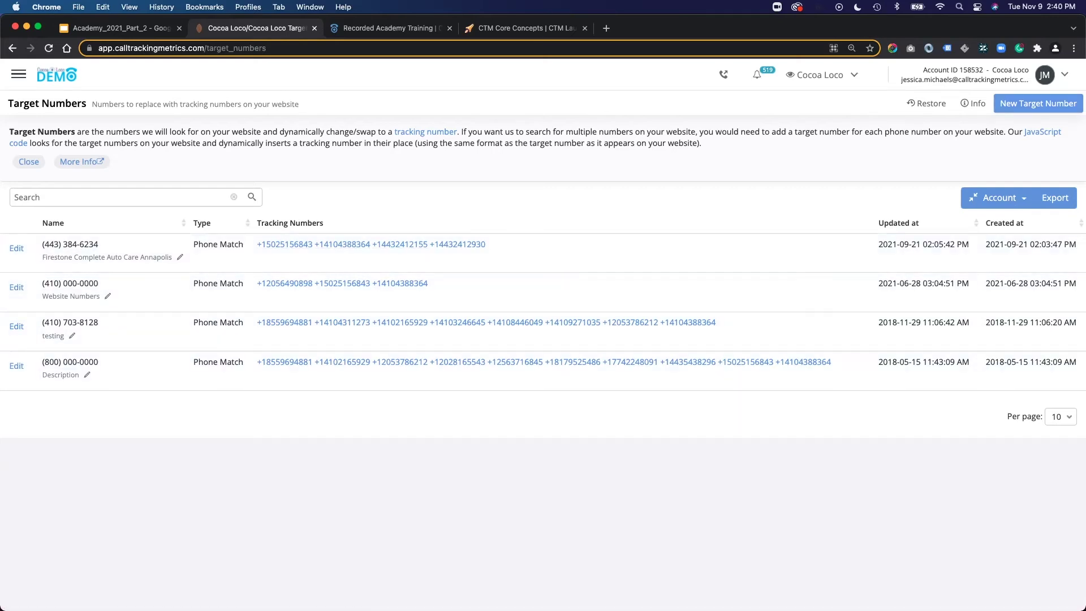
click(1039, 103)
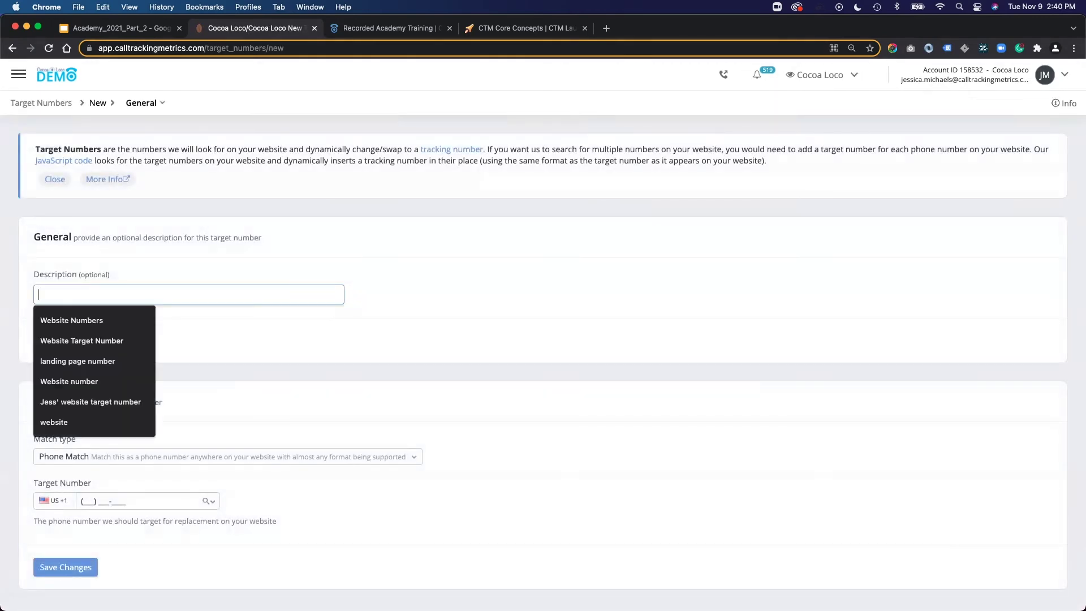
key(Down)
key(Down)
key(Down)
key(Return)
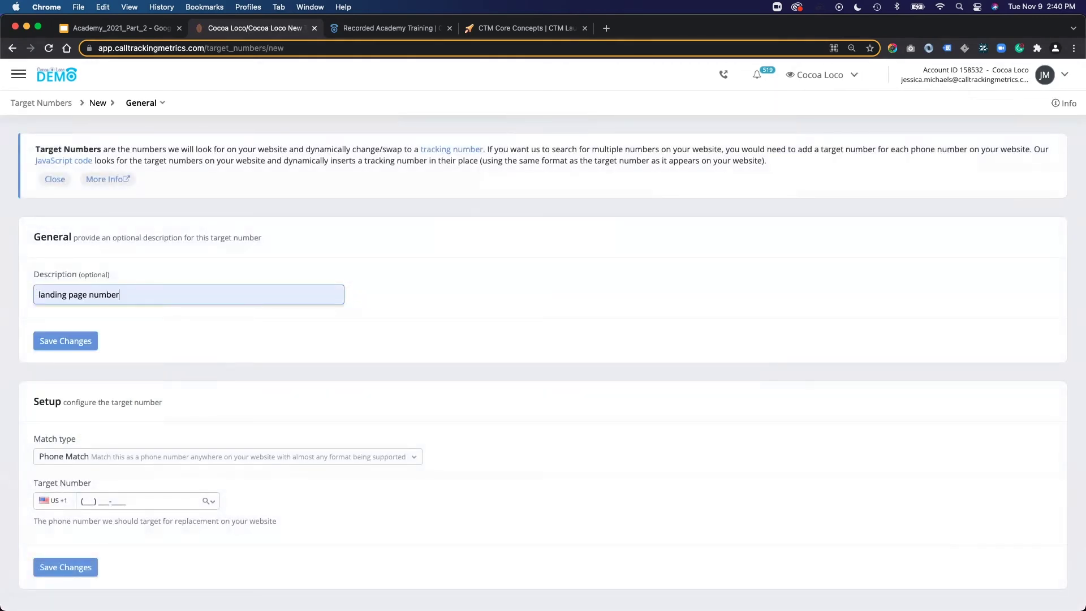
Keep the target number's match type as Phone Match, enter the phone number to replace on the website, and save it.
key(Tab)
key(Down)
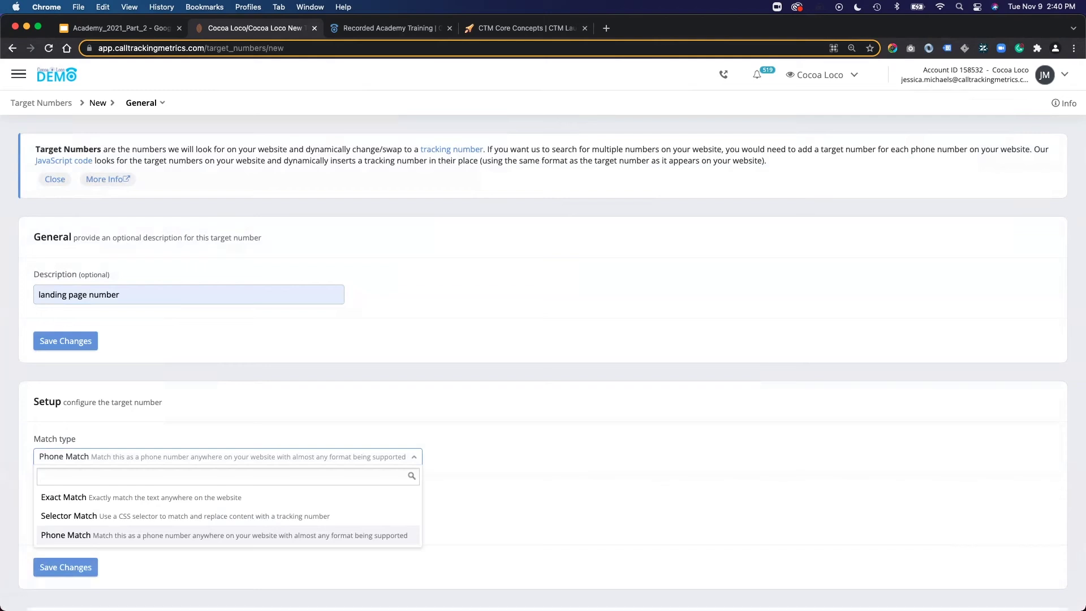
key(Return)
key(Tab)
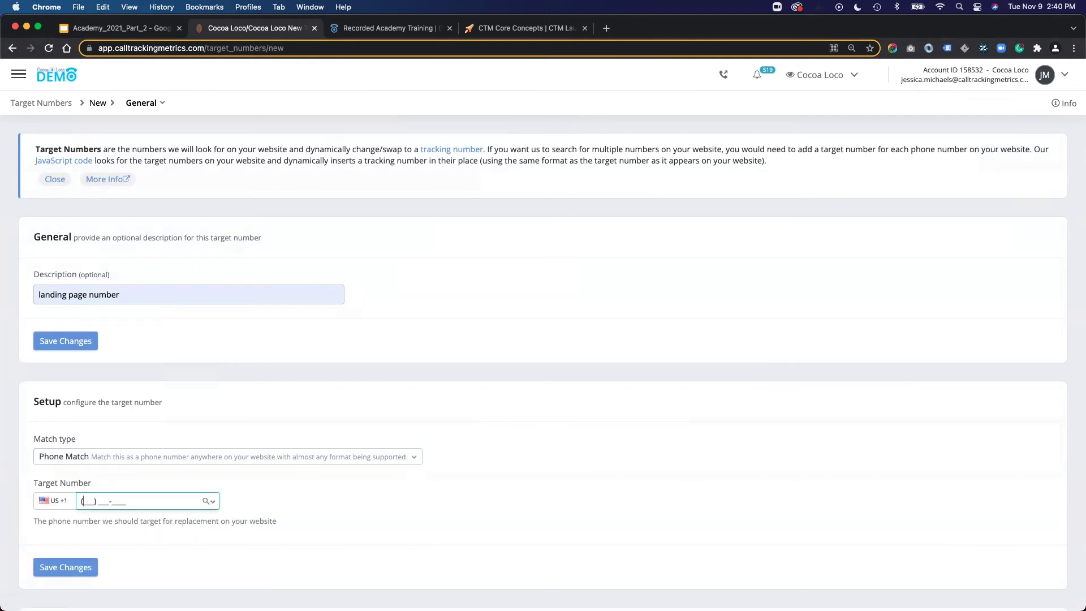
text(855) 555-0000)
scroll(543, 362, down, 1)
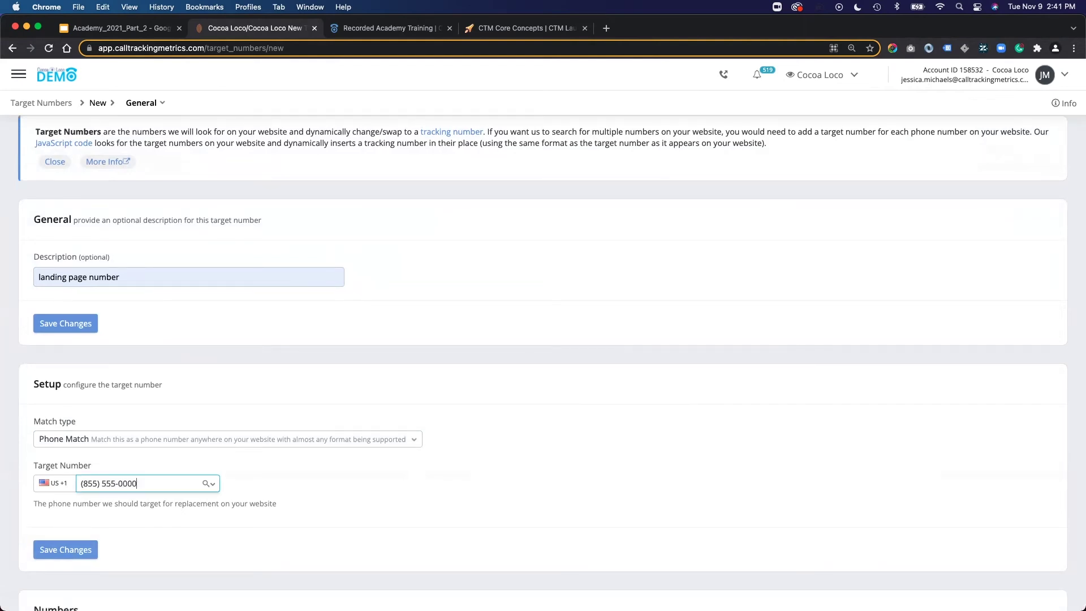
key(Return)
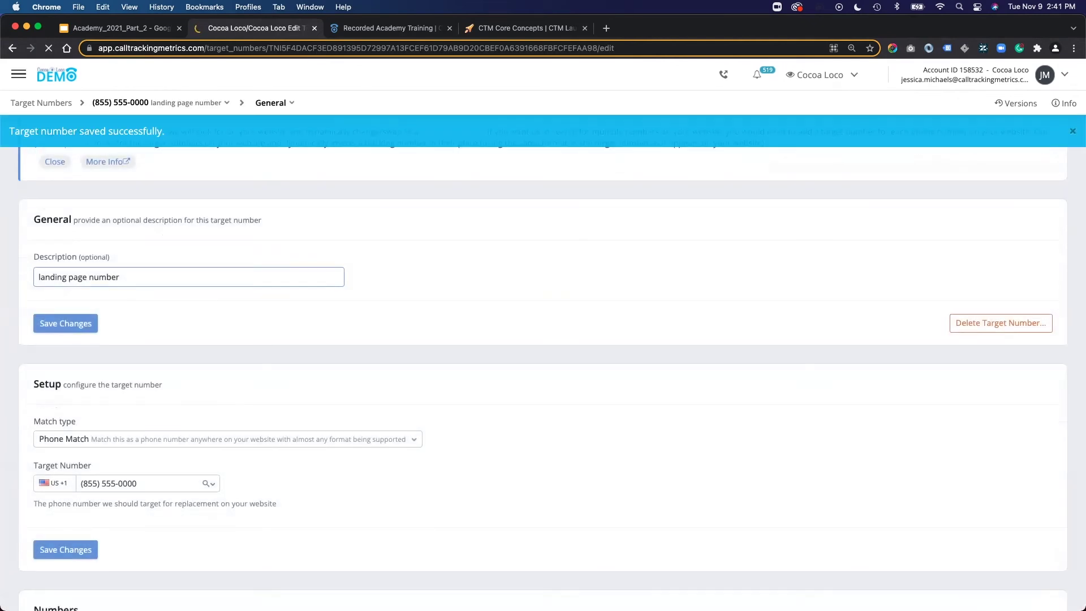
scroll(260, 453, down, 5)
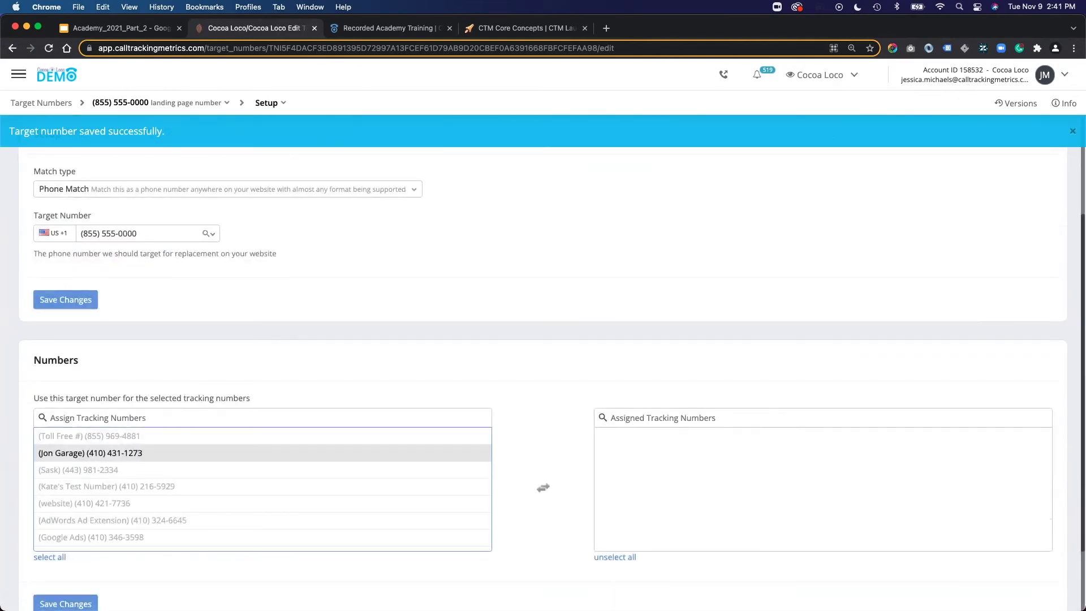
Look through the tracking numbers available for assignment, and open the Tracking Code page to examine the website script and its account ID.
scroll(260, 498, down, 10)
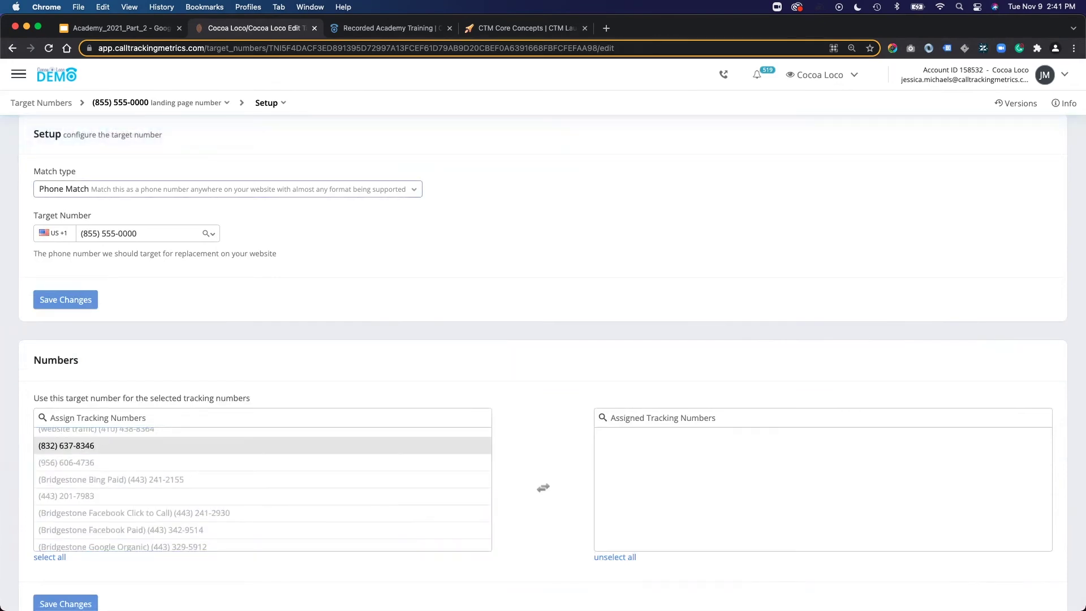
scroll(114, 340, up, 1)
click(19, 75)
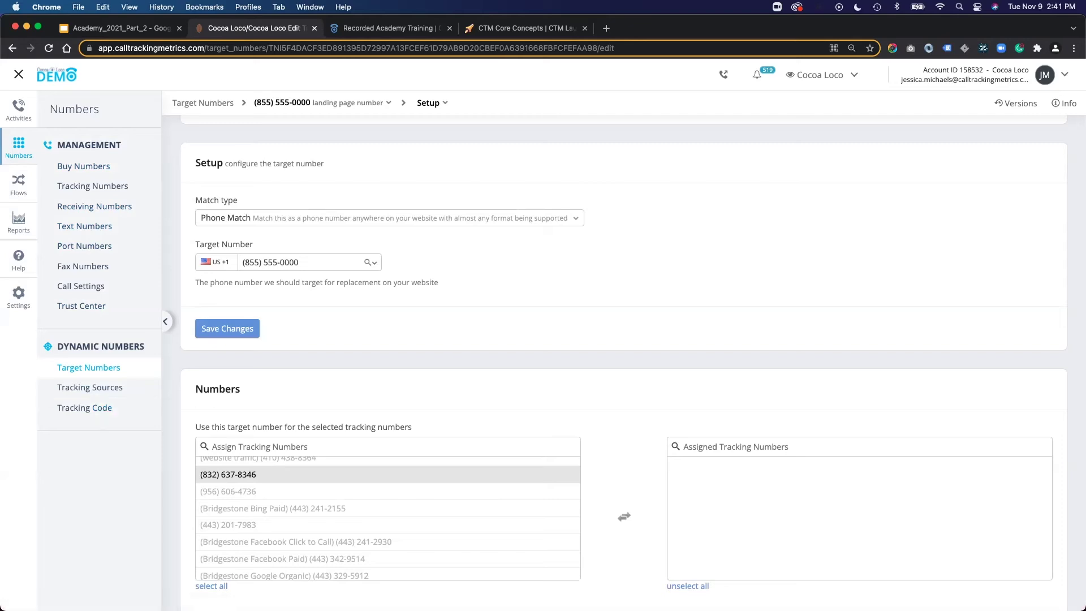
click(85, 407)
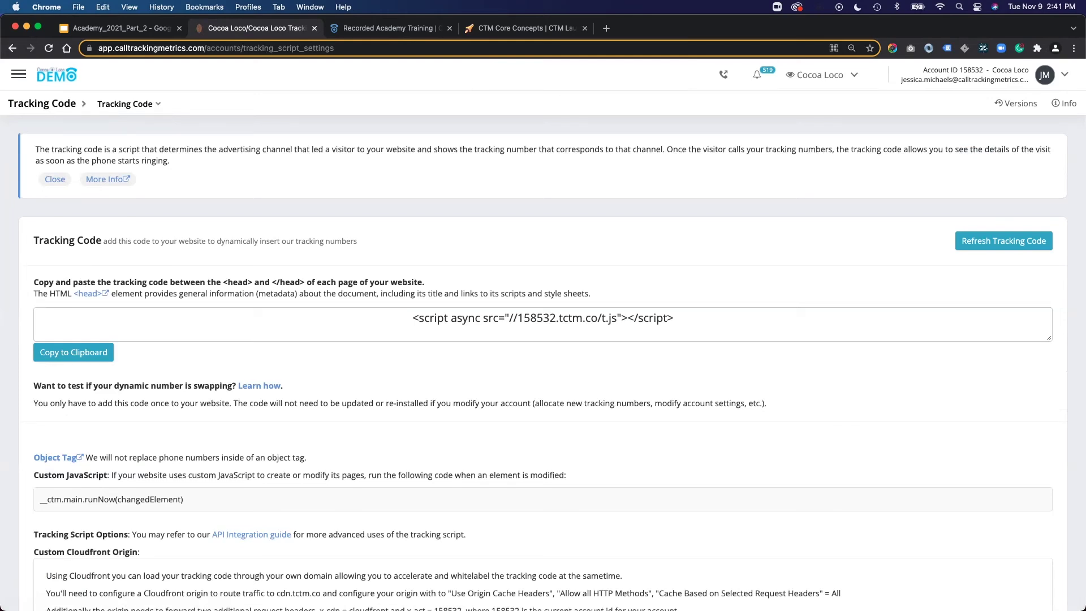
drag(413, 318, 674, 318)
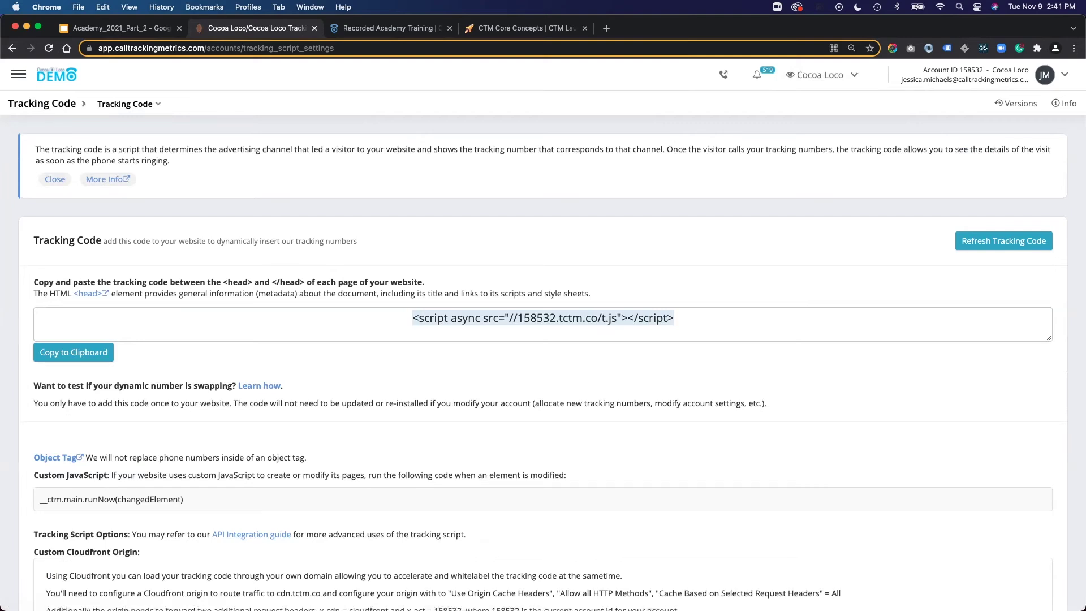
drag(518, 318, 557, 318)
click(543, 319)
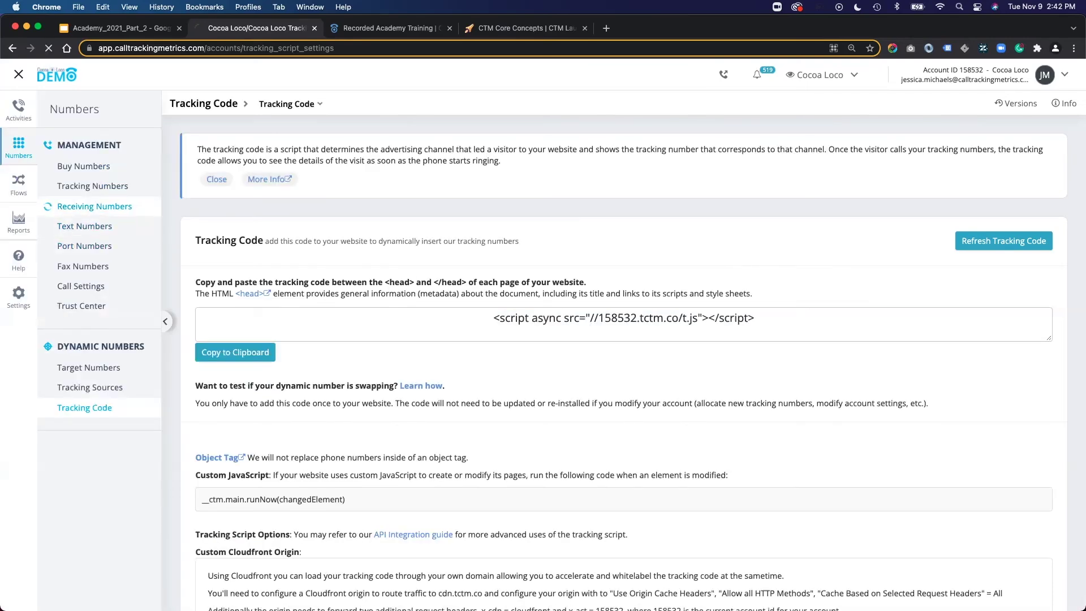
Start a new receiving number and fill in its US phone number from a saved suggestion, leaving Dial SIP Client off.
click(95, 206)
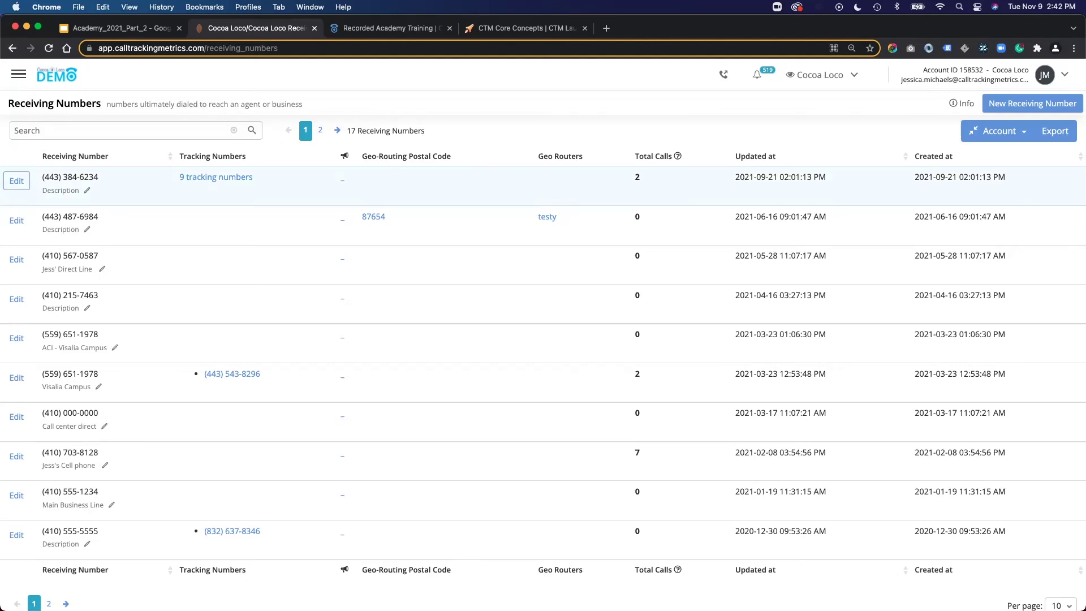
click(1032, 103)
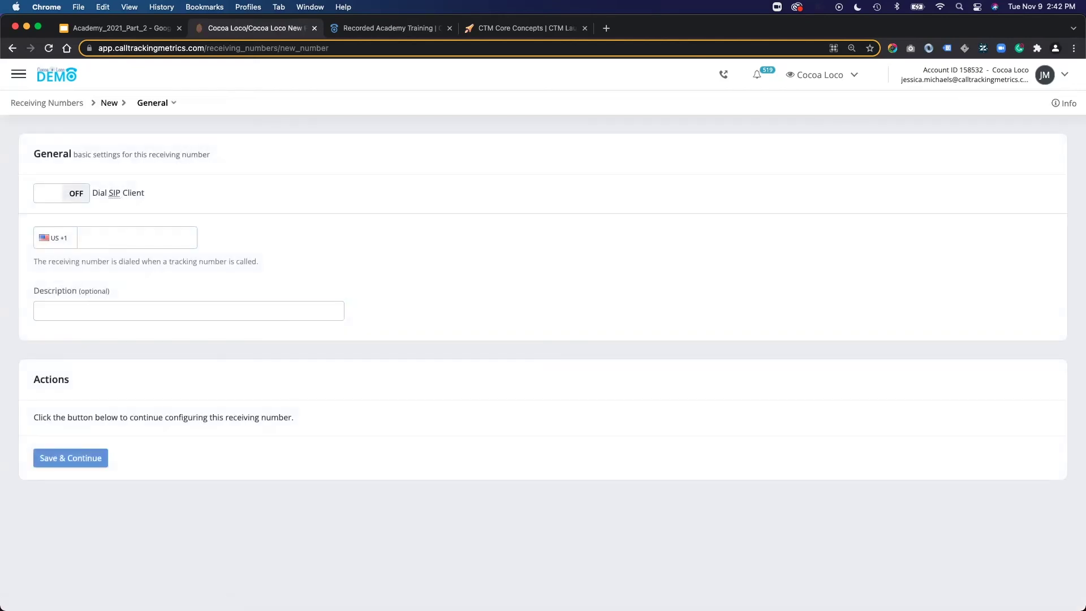
click(137, 237)
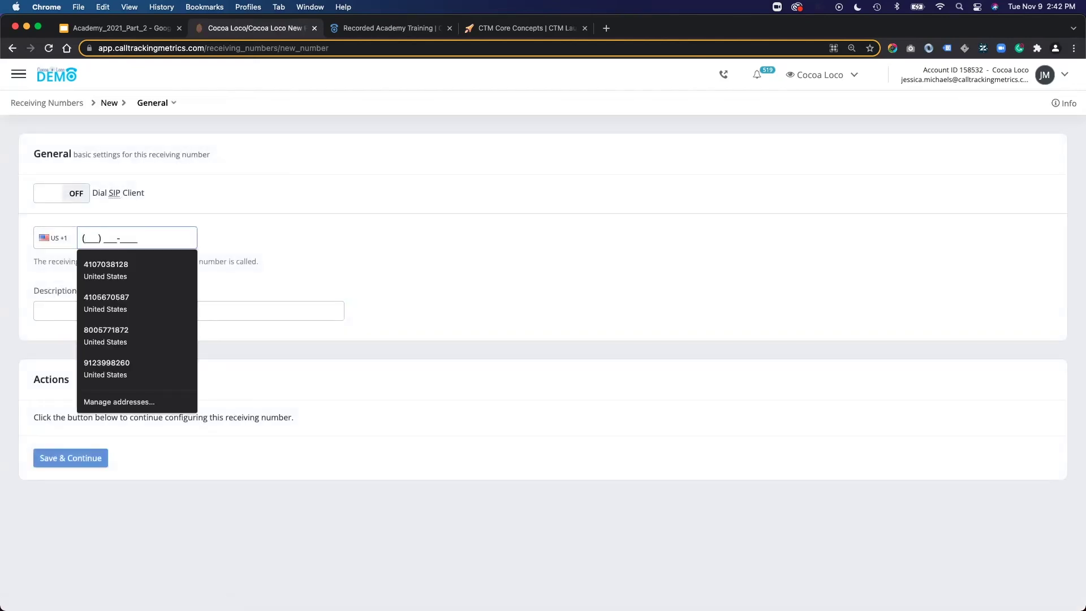
key(Down)
key(Down)
key(Return)
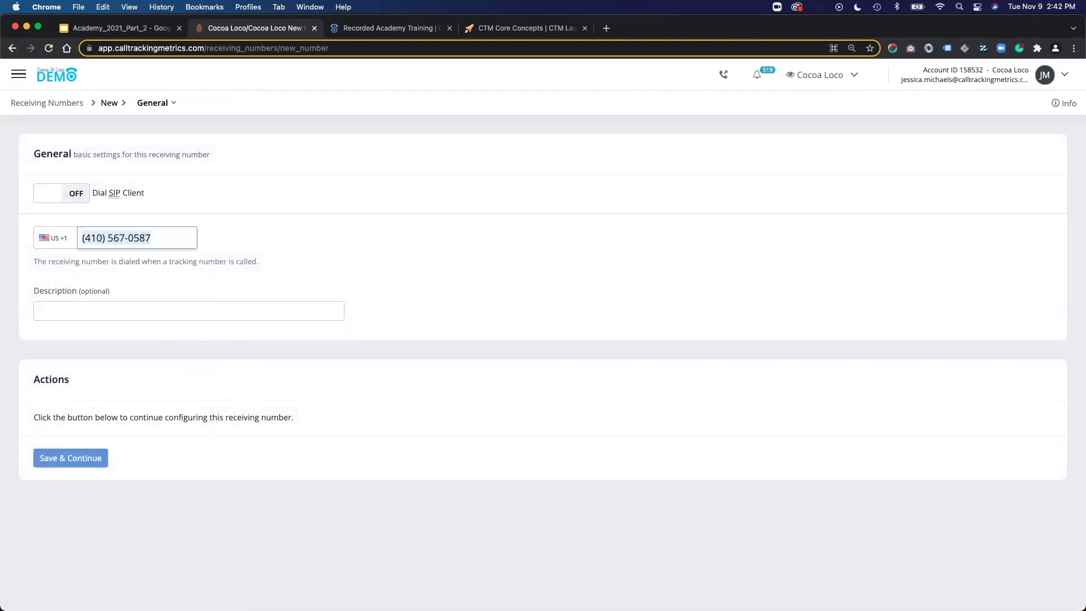
key(Tab)
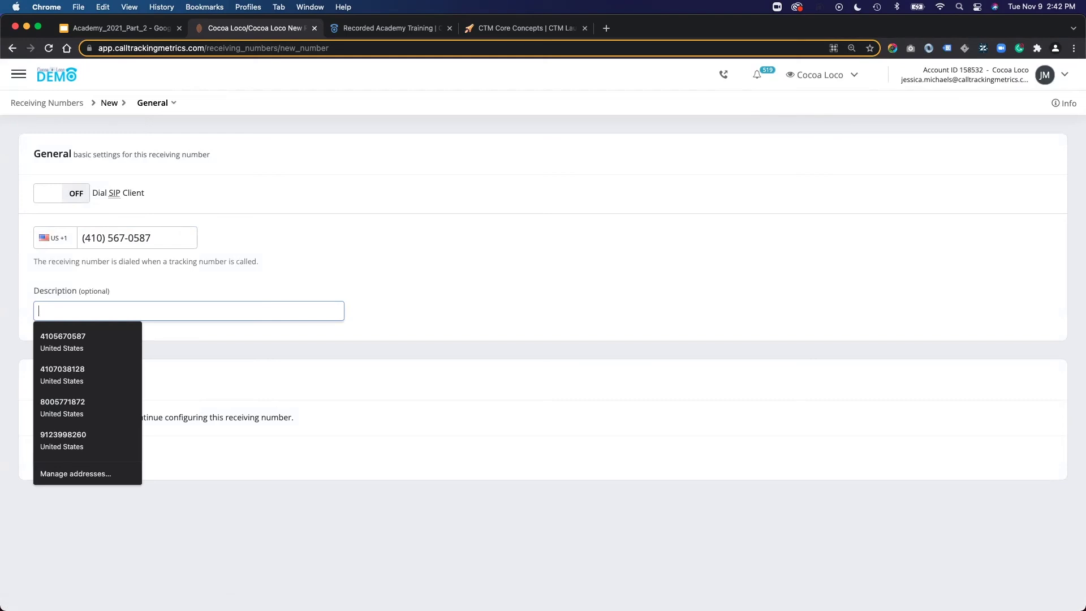
Leave the new receiving number unsaved and view the call routing diagram of the "website traffic" tracking number.
click(18, 74)
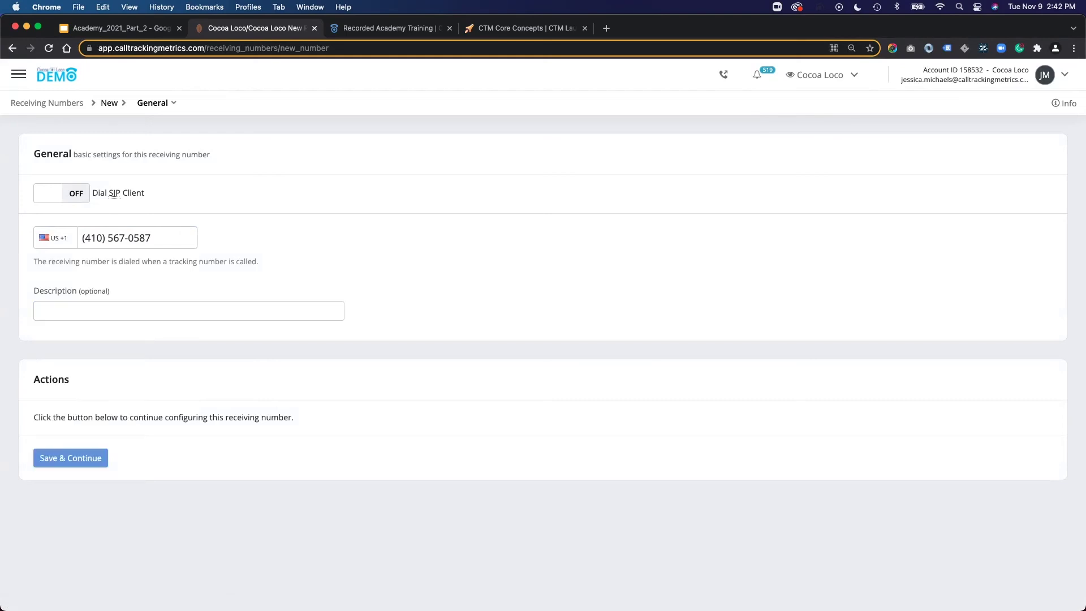
click(92, 186)
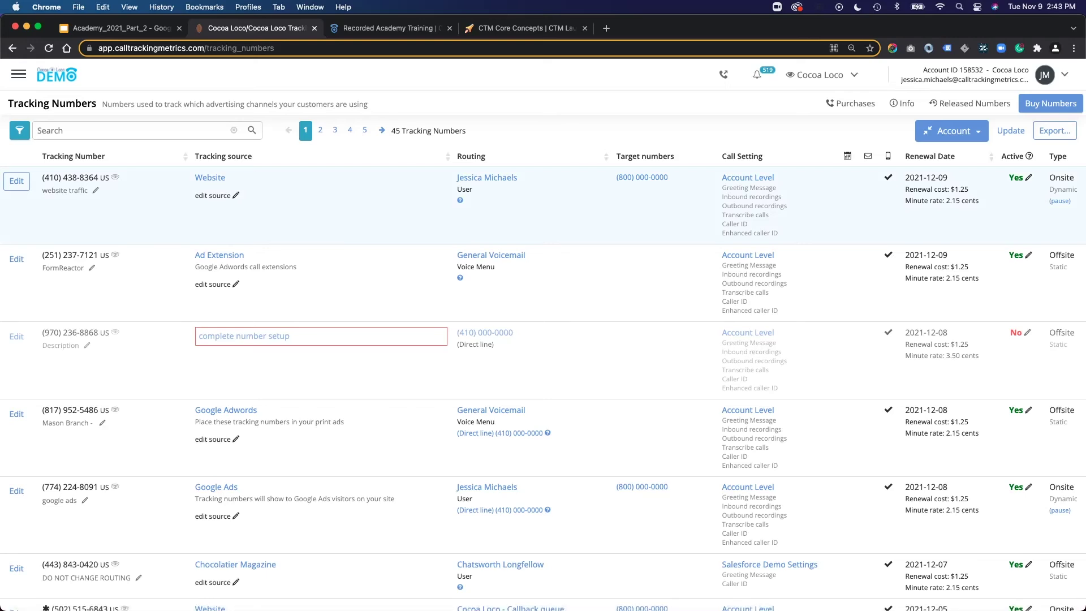
click(16, 181)
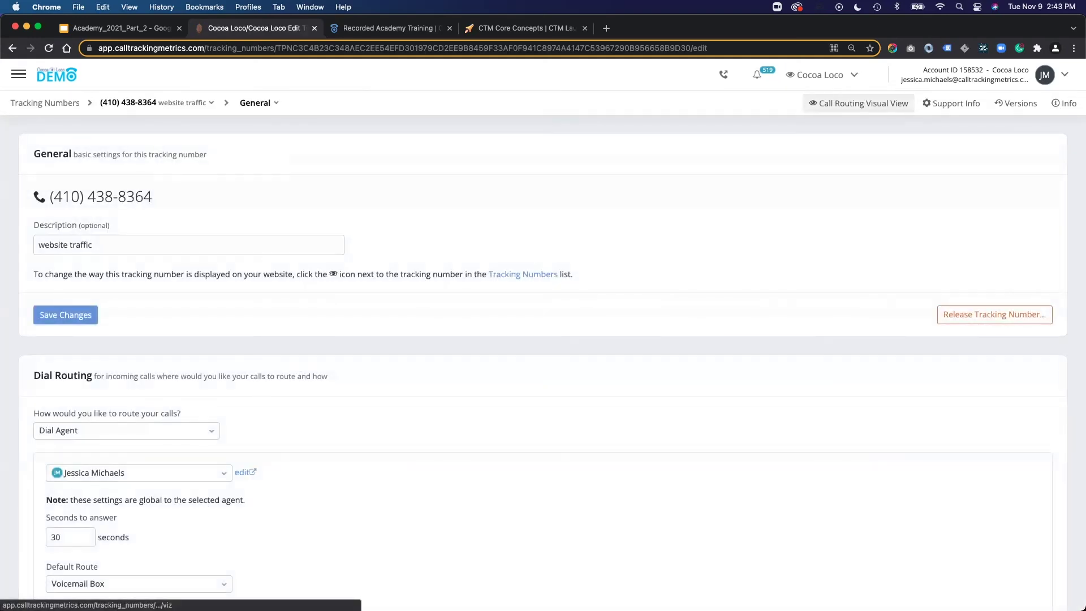
click(859, 103)
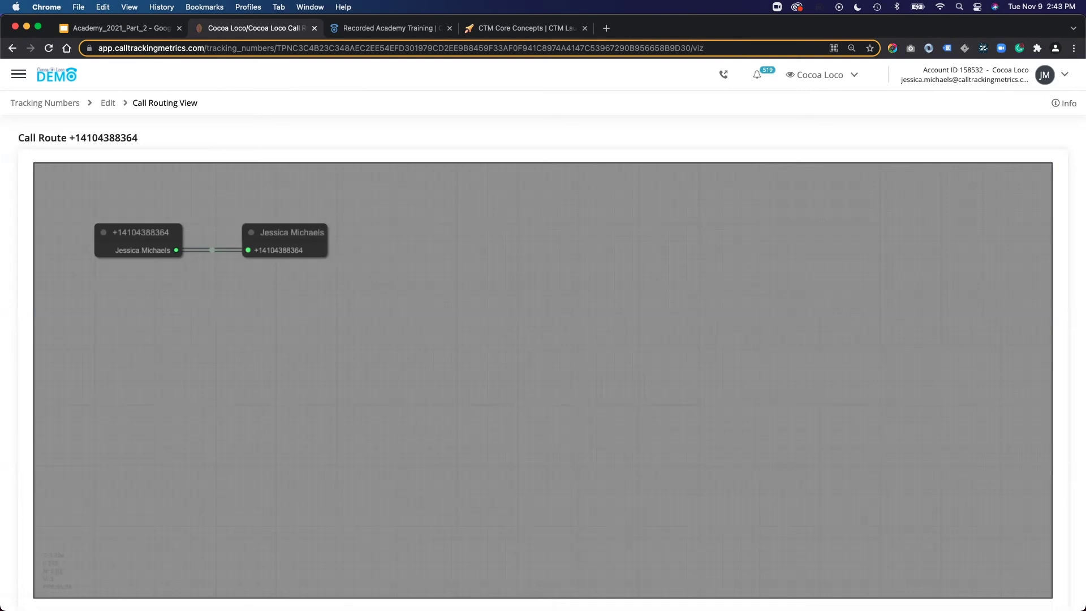
click(12, 48)
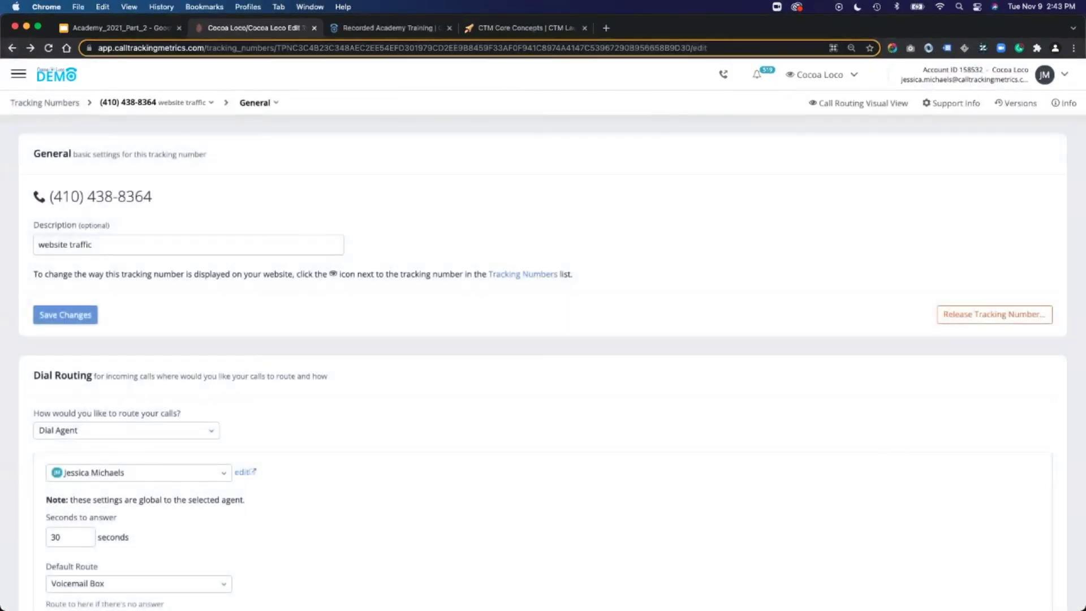
View the call routing diagram of the Google Adwords tracking number described as "Mason Branch -".
click(44, 102)
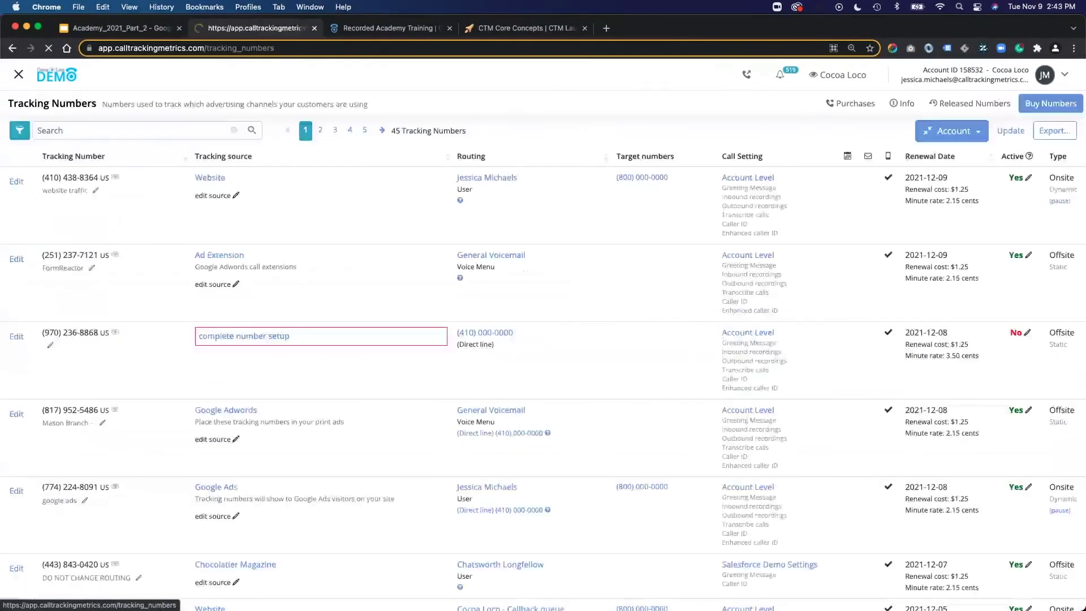
scroll(16, 260, down, 2)
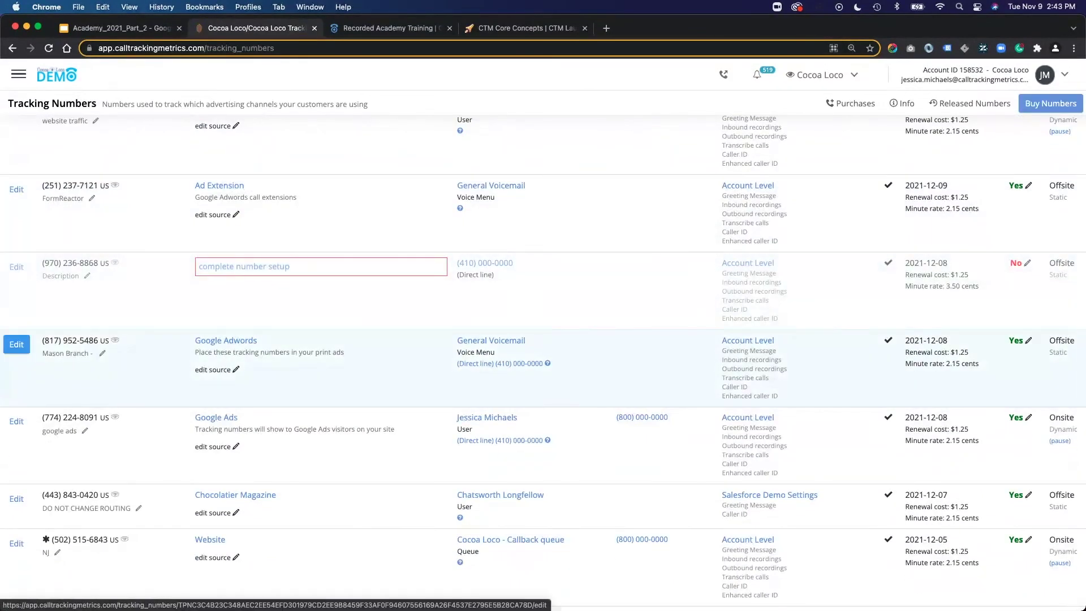
click(17, 344)
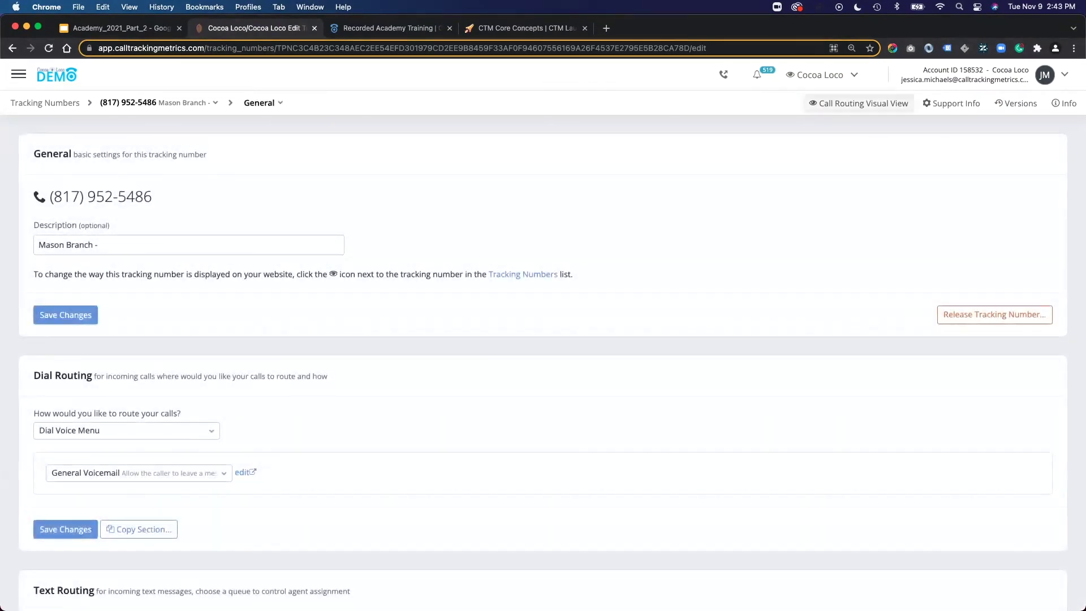
click(858, 103)
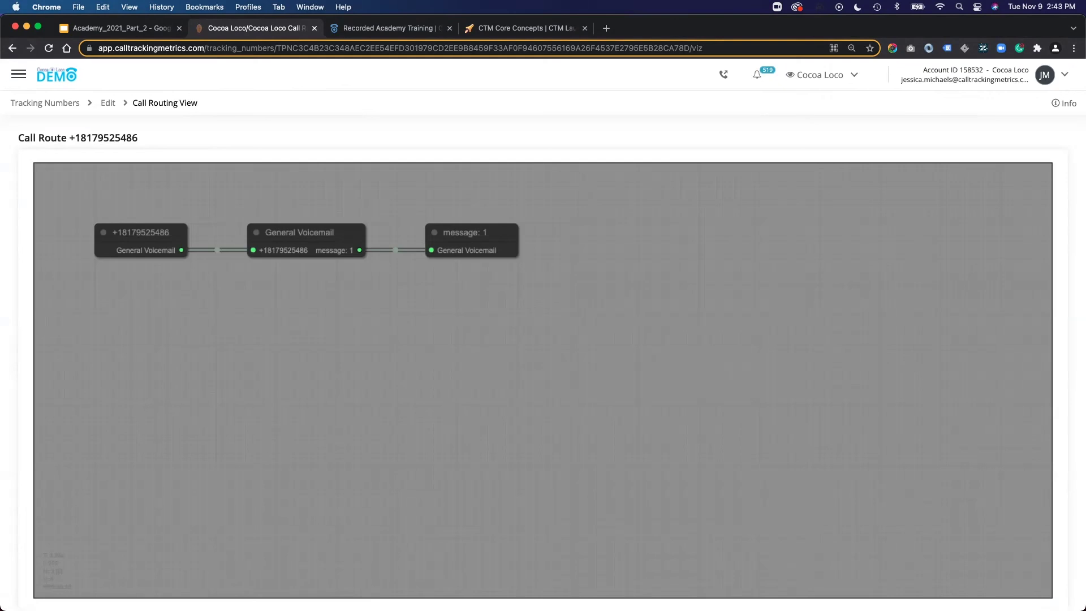
Open the call routing diagram of the "Google AdWords Shopping Campaign" tracking number.
click(45, 102)
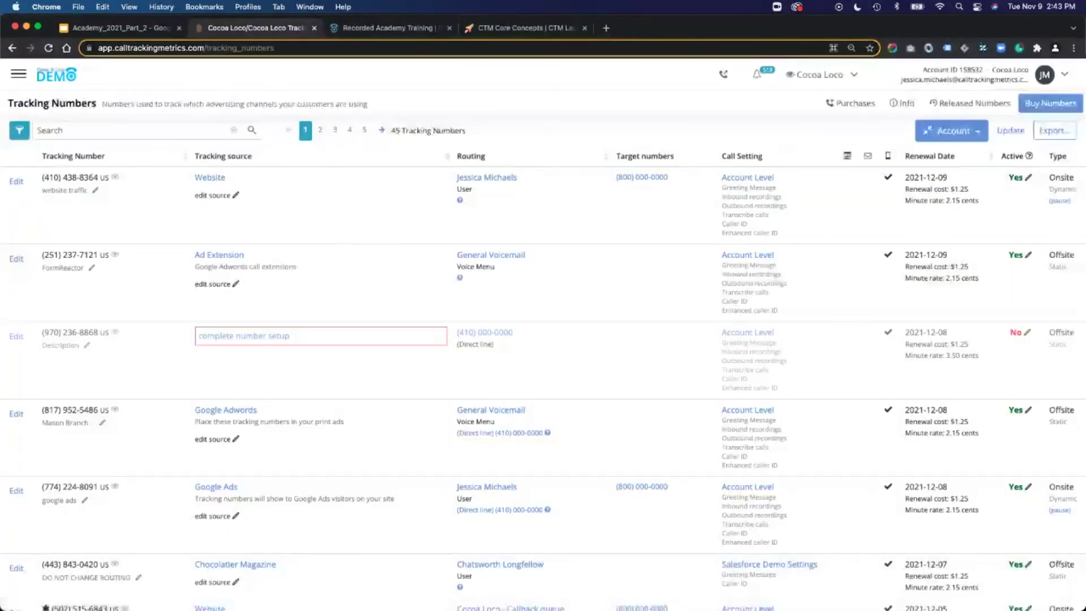
scroll(17, 258, down, 5)
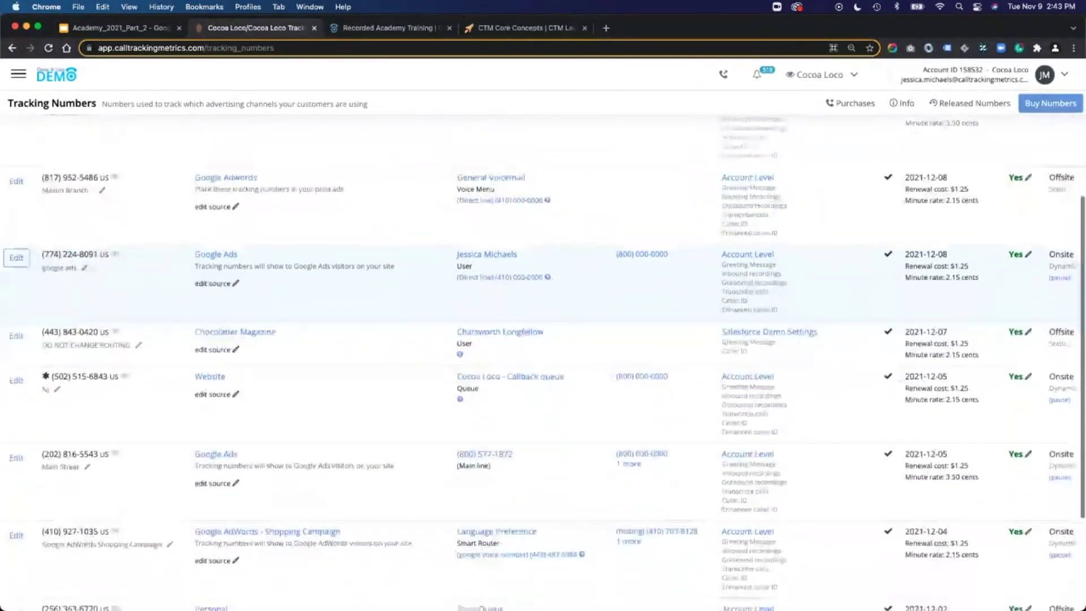
scroll(17, 381, down, 2)
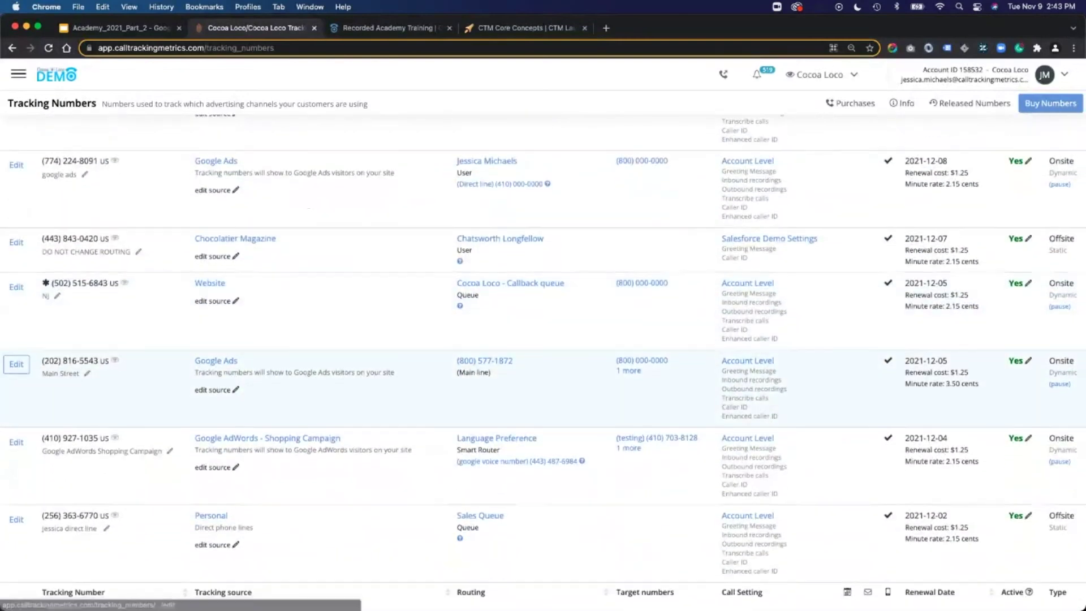
scroll(17, 364, down, 1)
click(16, 387)
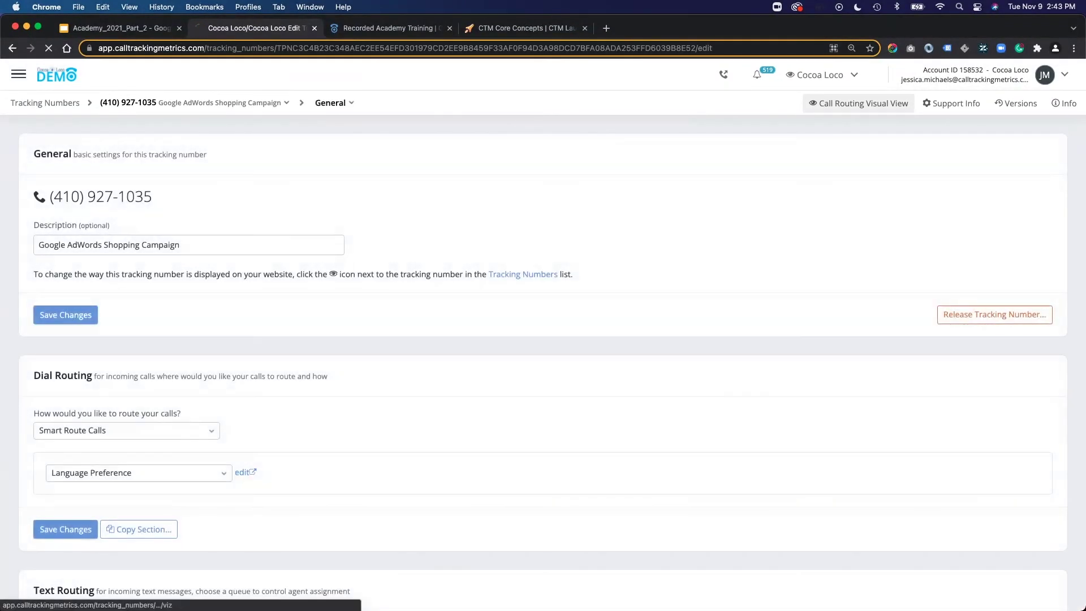
click(859, 103)
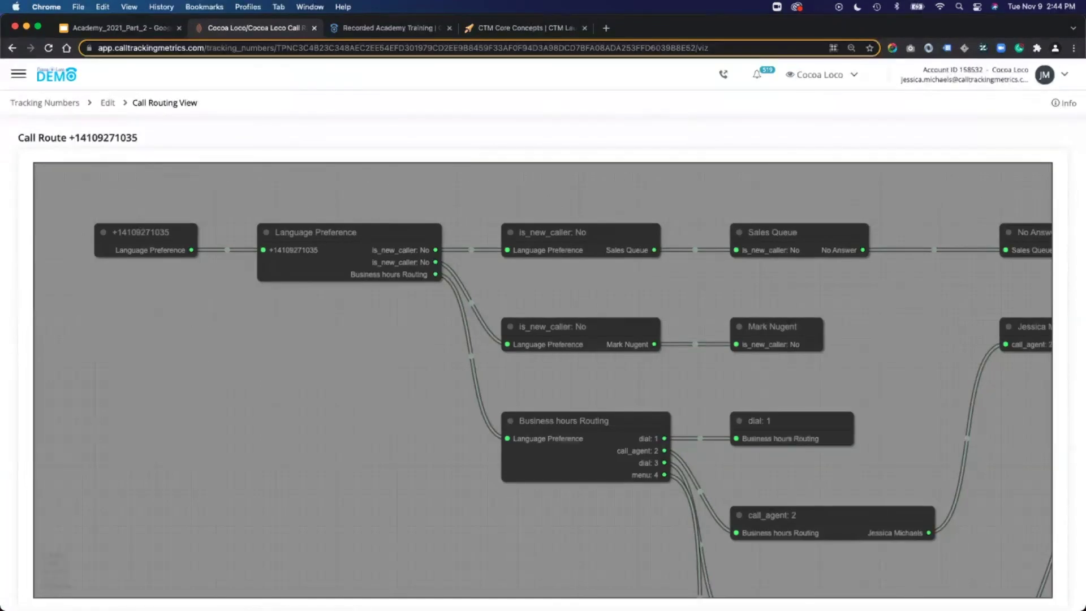
Examine the shopping campaign number's routing branches from Language Preference through the queue, agents, Business hours Routing and General Voicemail.
scroll(543, 381, right, 5)
scroll(543, 381, down, 4)
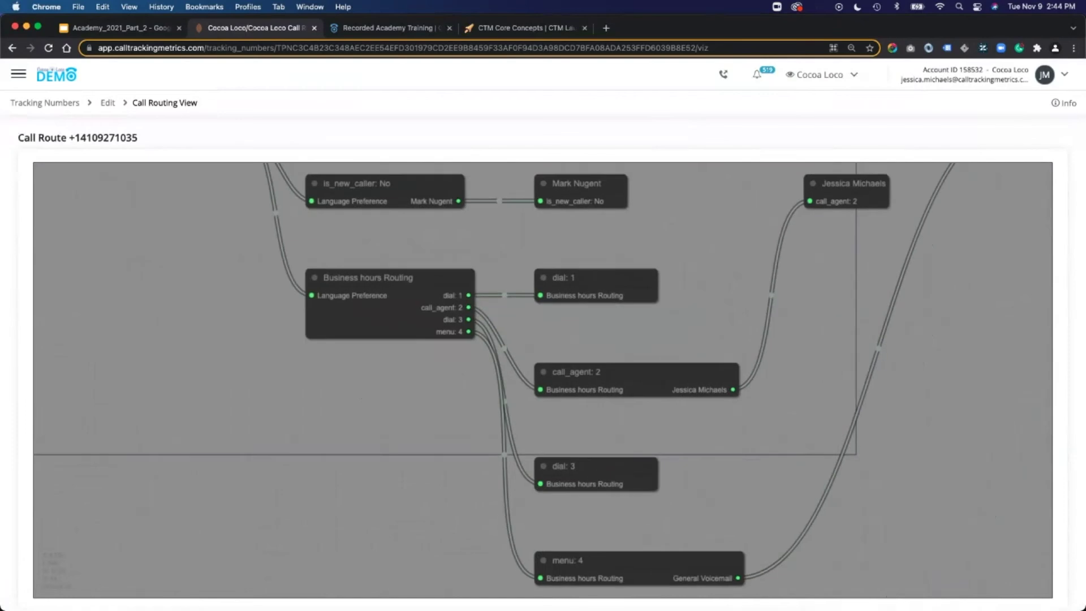
scroll(543, 380, up, 4)
scroll(543, 380, right, 3)
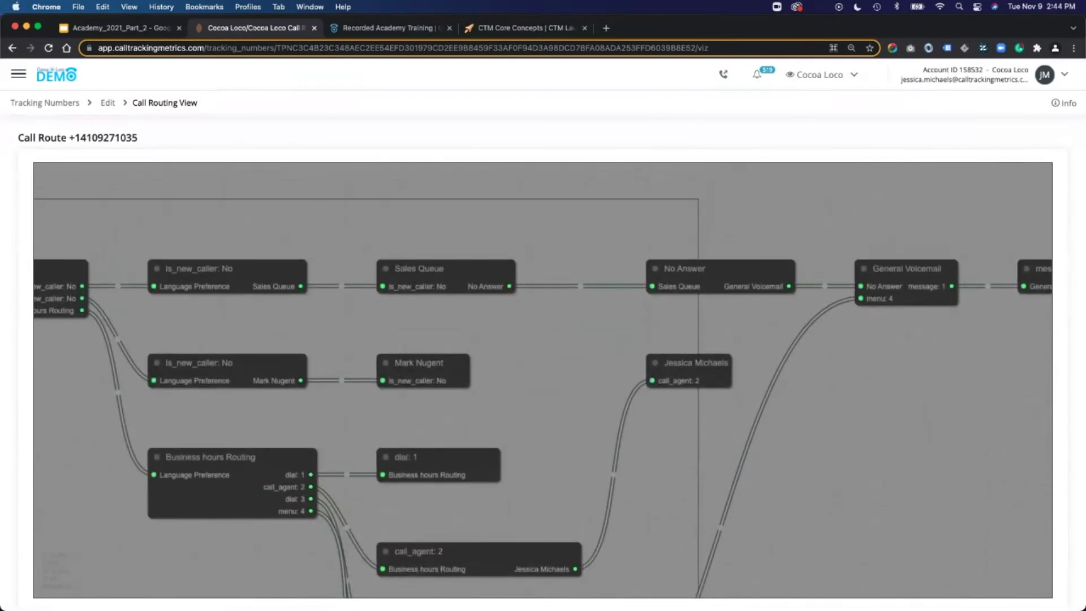
scroll(544, 380, right, 4)
scroll(543, 381, left, 4)
scroll(543, 381, down, 2)
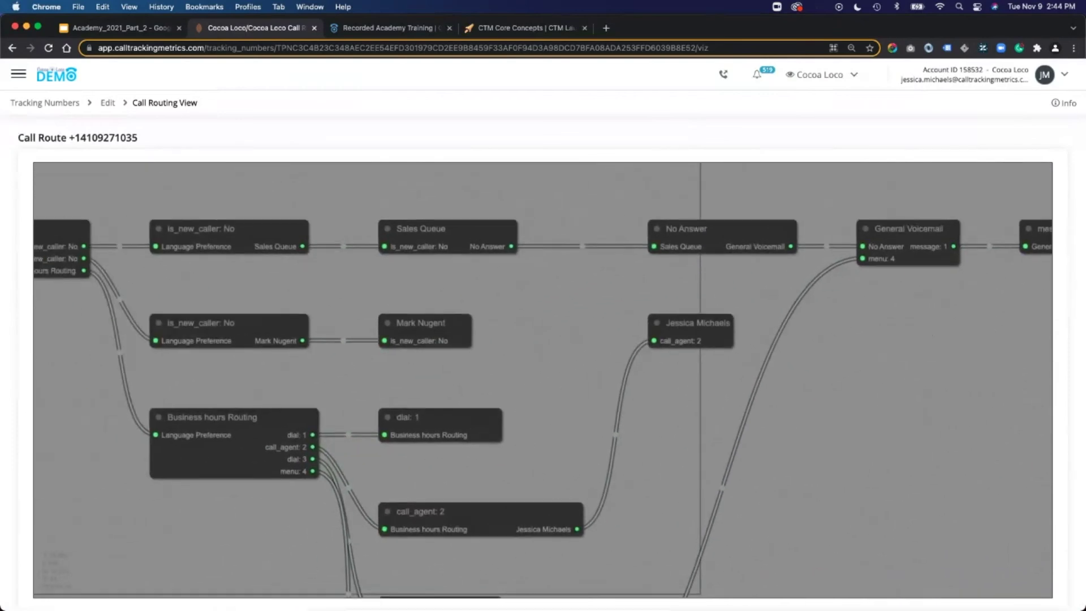
scroll(543, 380, left, 3)
scroll(543, 381, left, 3)
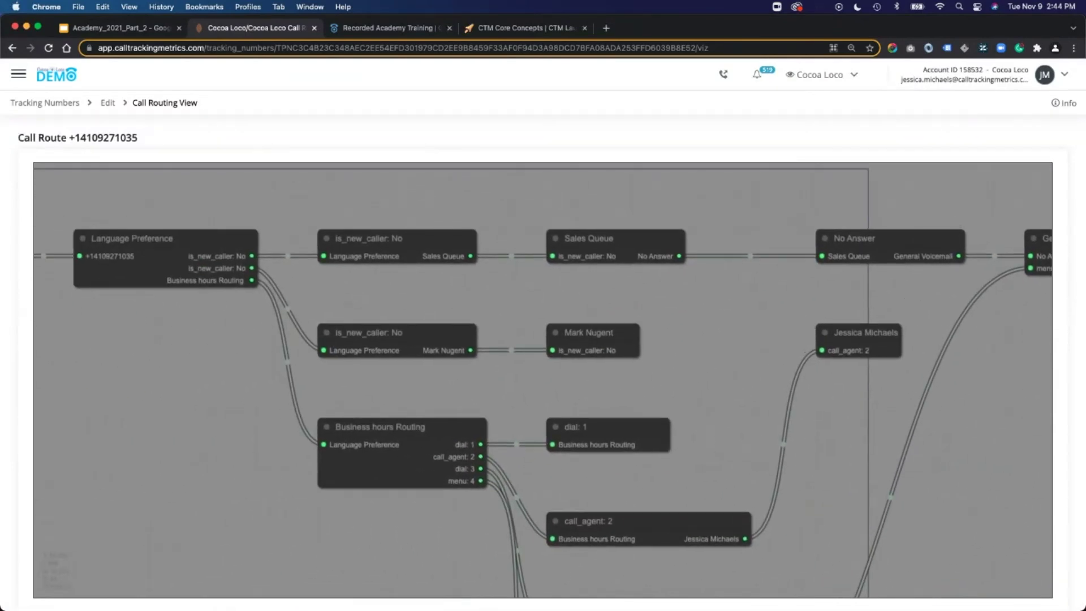
scroll(543, 381, down, 1)
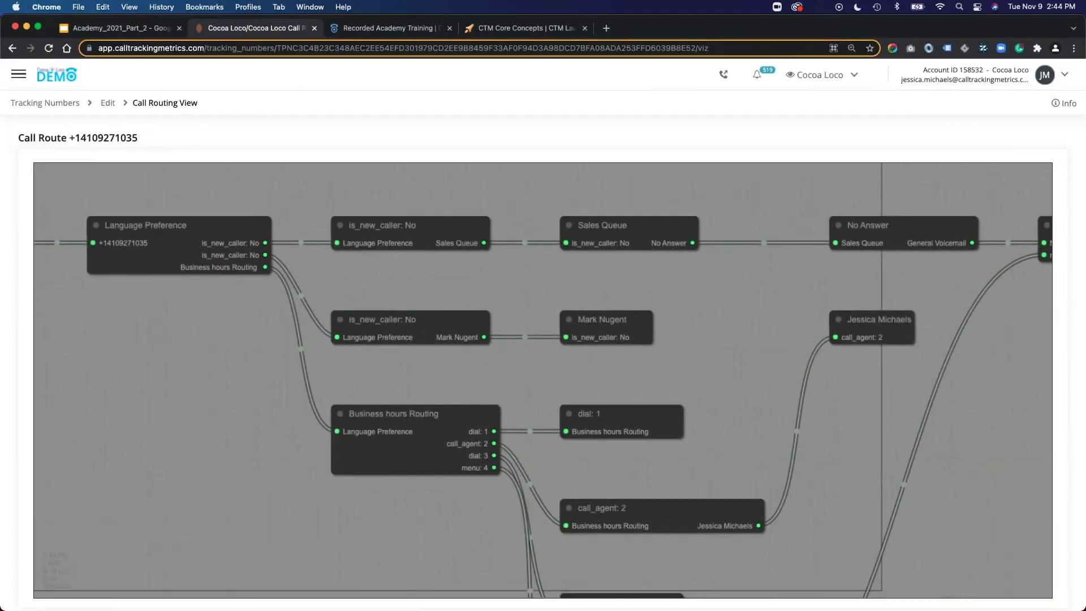
Switch to the Academy_2021_Part_2 presentation in Google Slides and advance to the Questions slide.
click(116, 28)
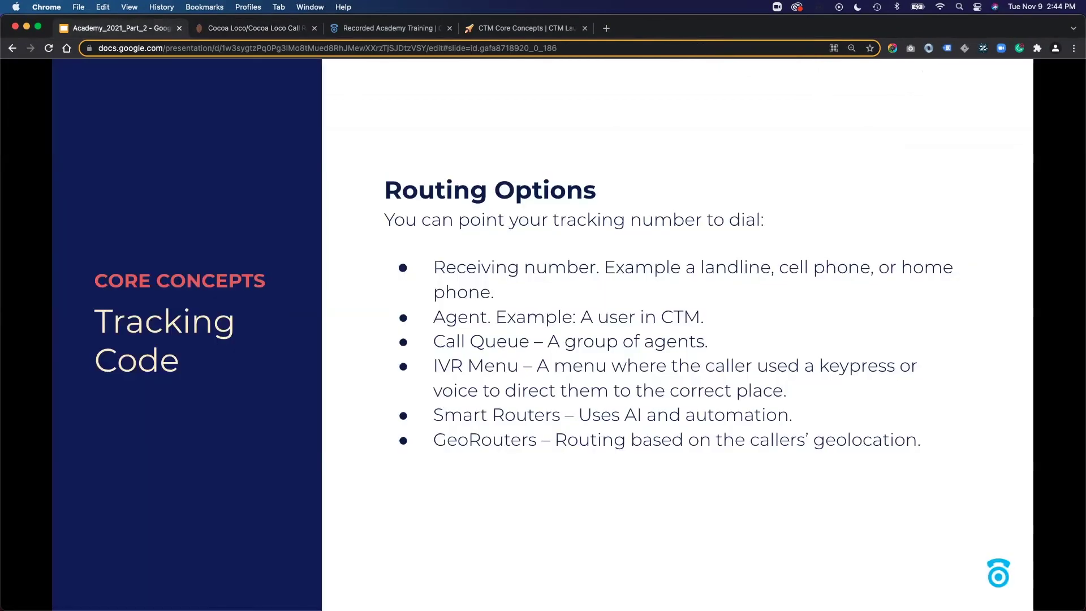
key(Right)
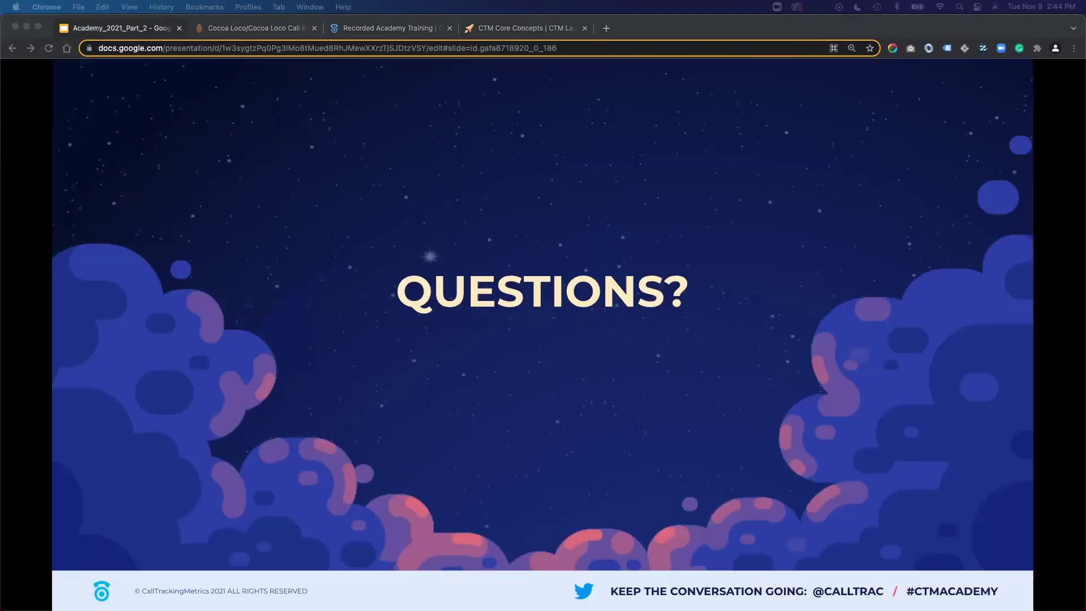